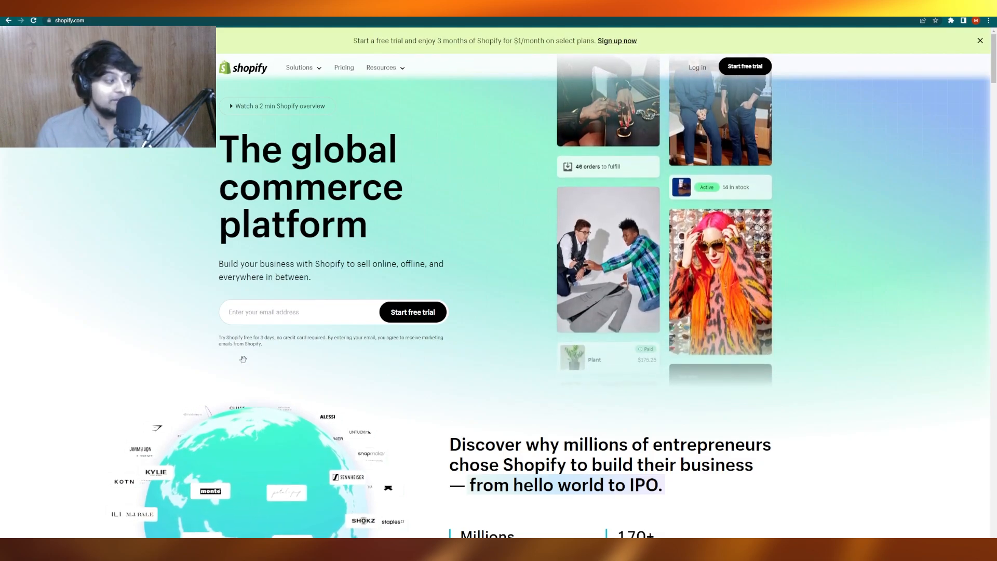
# Step: Start a Shopify free trial with the account's email address
pyautogui.click(317, 312)
pyautogui.click(318, 334)
pyautogui.click(414, 312)
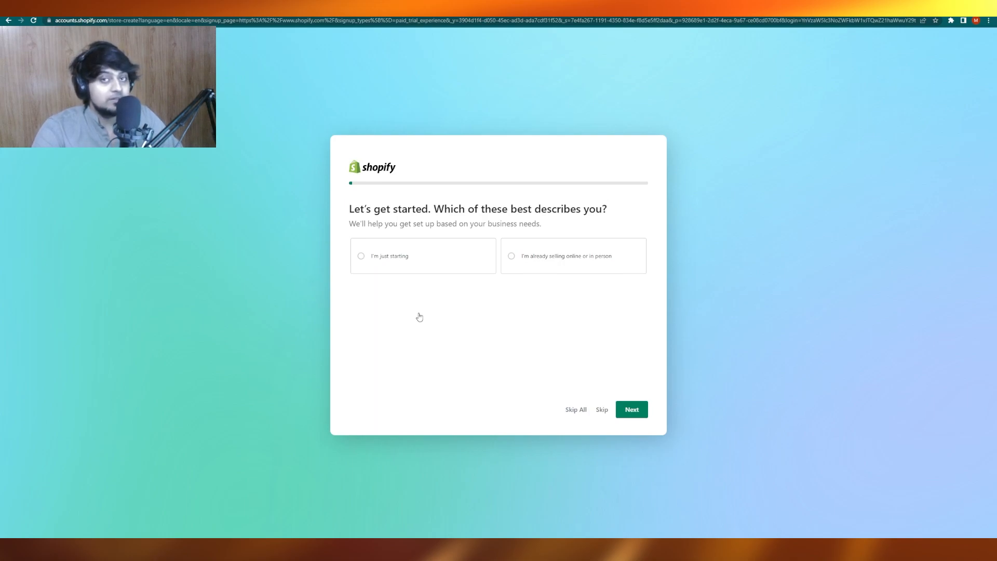
# Step: Answer that you are just starting, and choose an online store, in person and an existing website or blog as places to sell
pyautogui.click(409, 259)
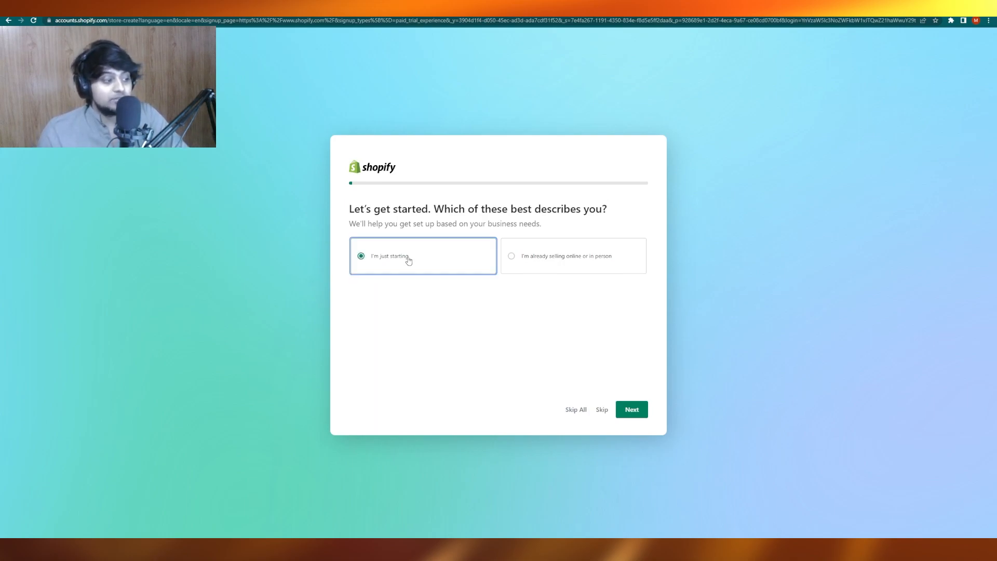
pyautogui.click(623, 410)
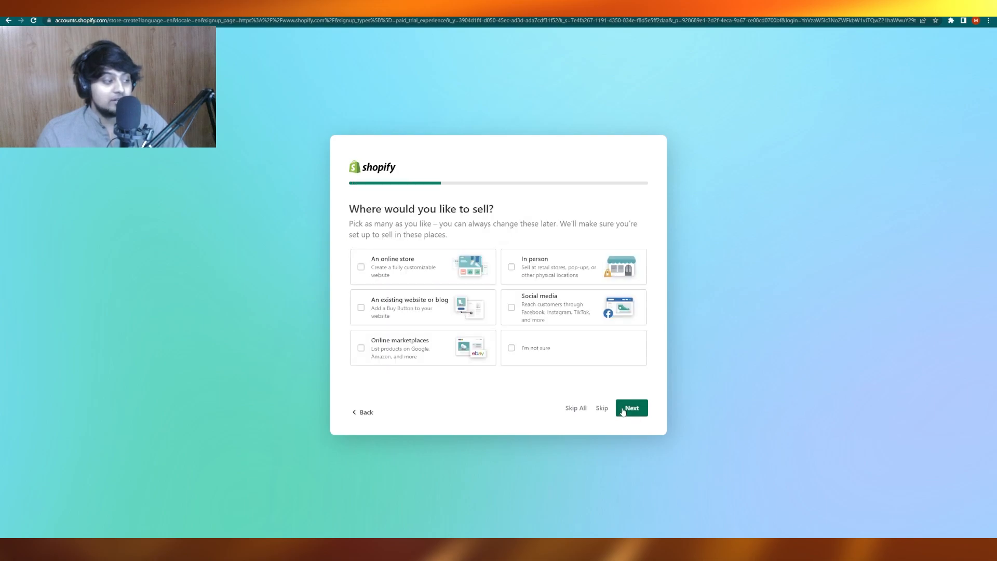
pyautogui.click(465, 273)
pyautogui.click(557, 280)
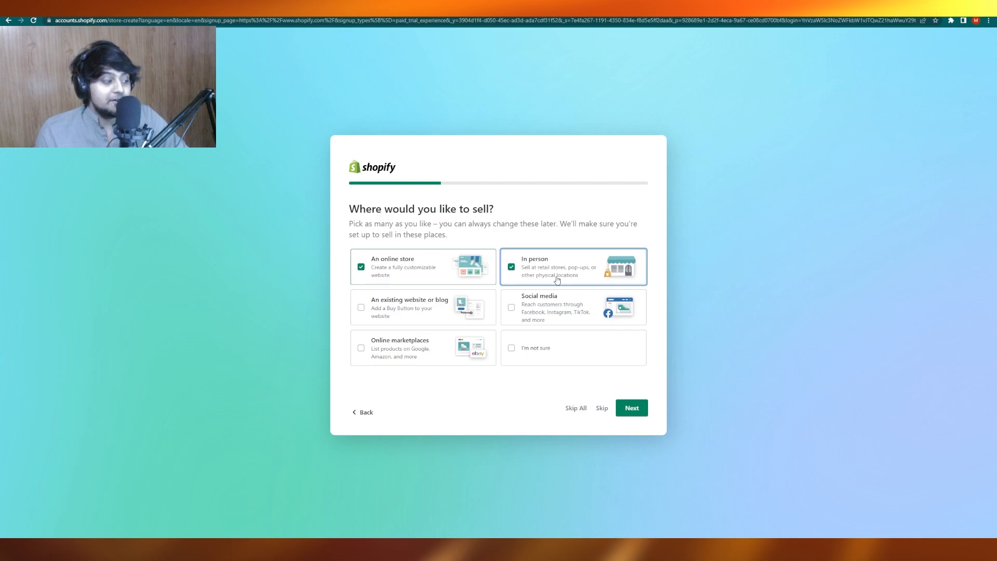
pyautogui.click(406, 312)
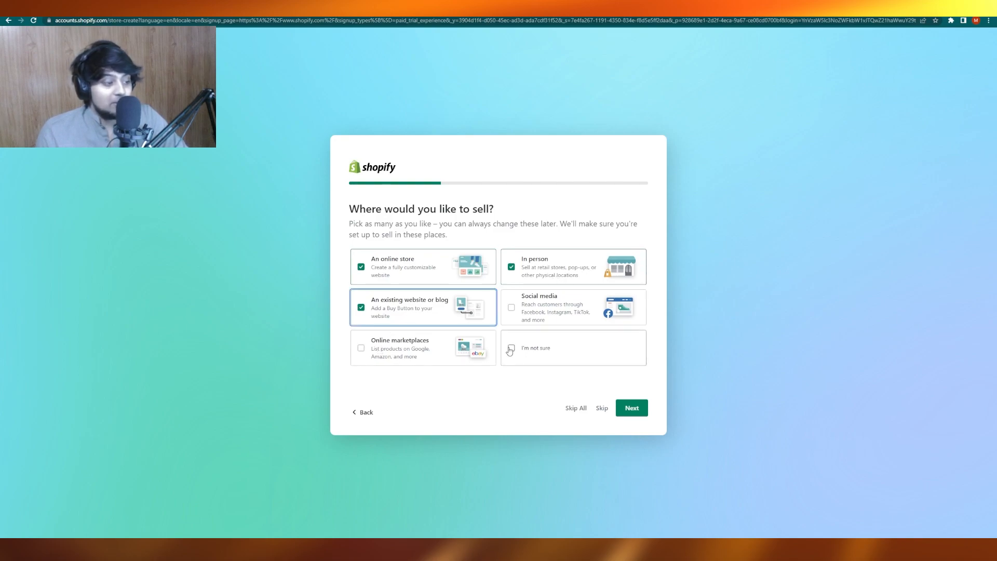
pyautogui.click(623, 411)
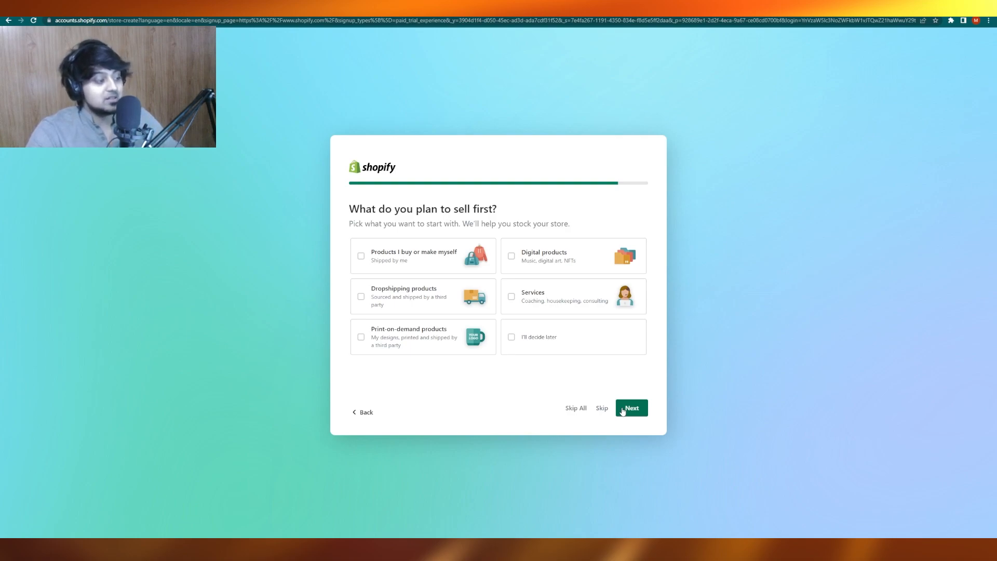
# Step: Choose services, products bought or made yourself and print-on-demand as what to sell, and continue with the existing account
pyautogui.click(512, 294)
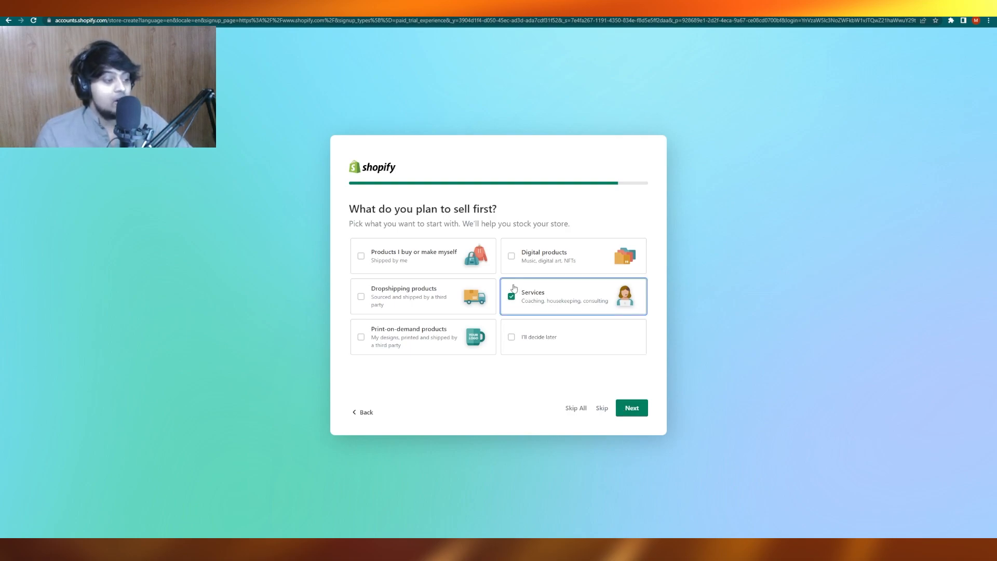
pyautogui.click(427, 259)
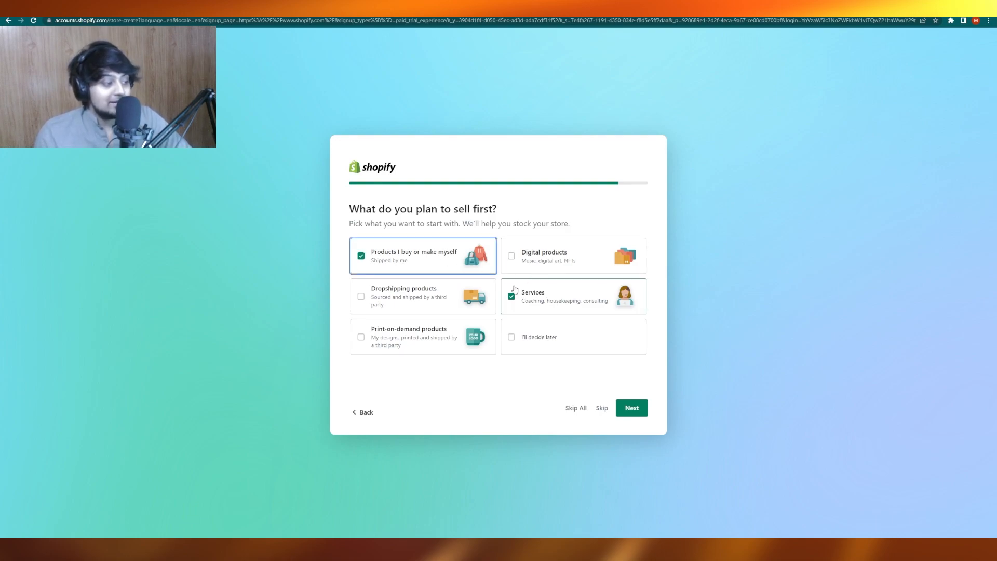
pyautogui.click(419, 337)
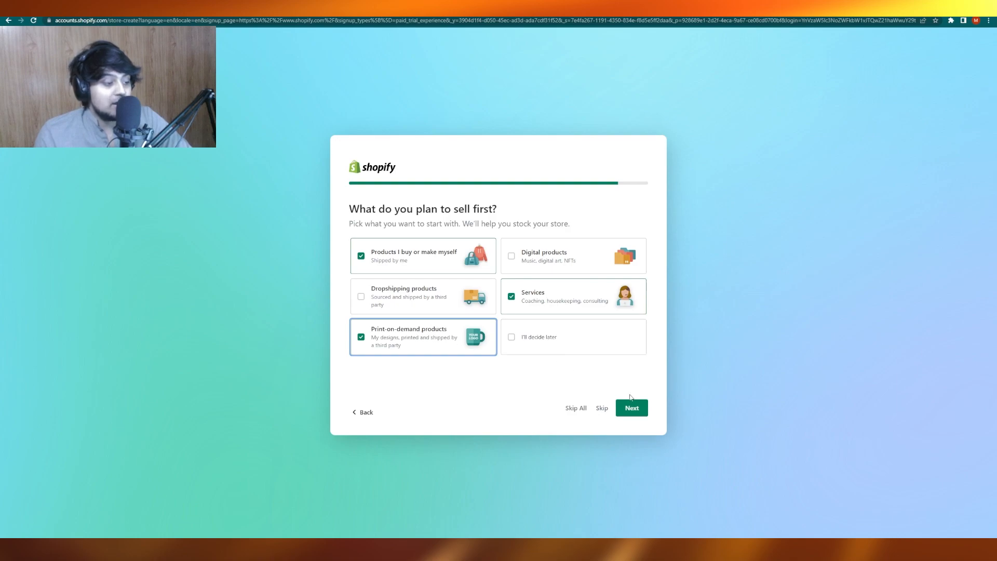
pyautogui.click(632, 411)
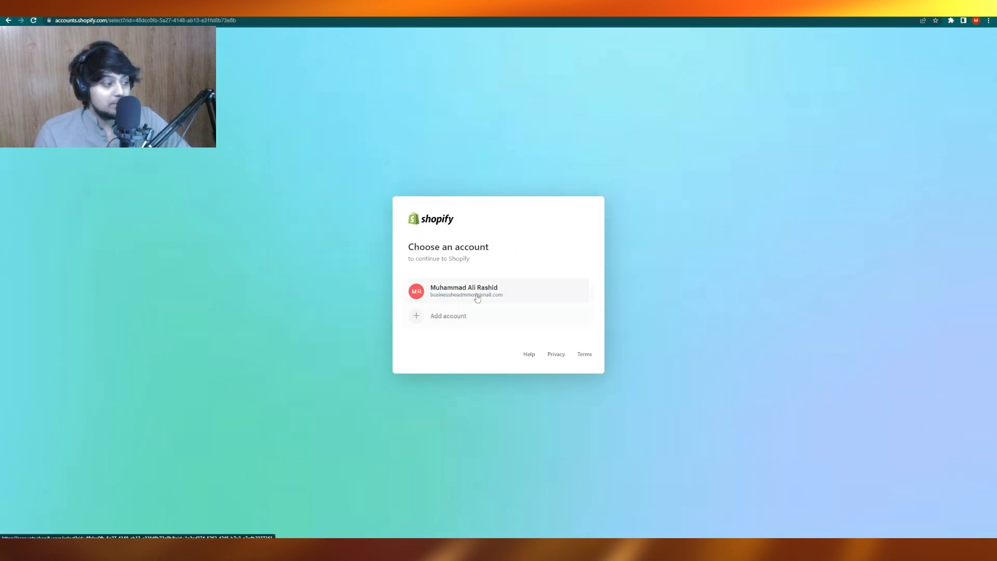
pyautogui.click(477, 289)
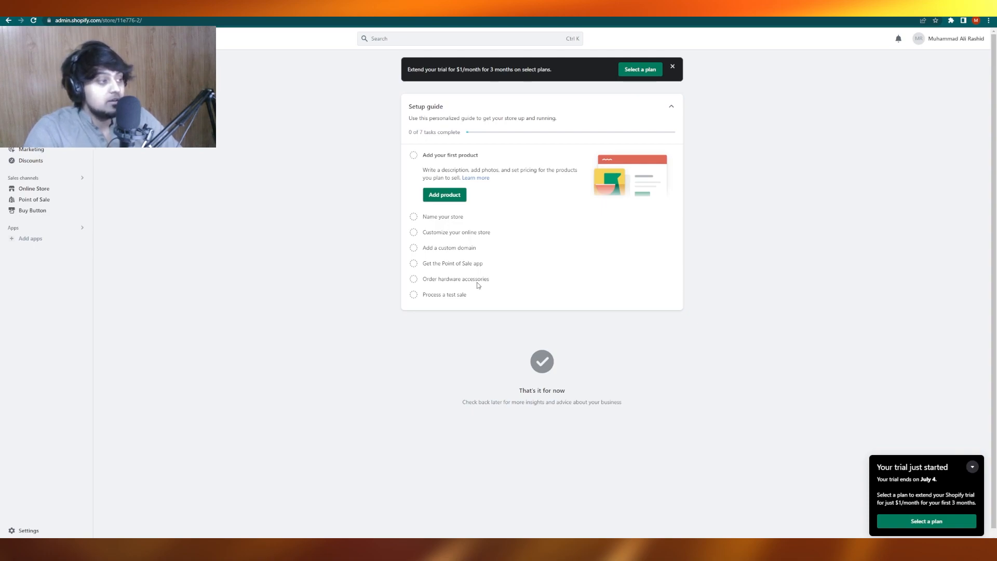
# Step: Start adding the store's first product and title it "T Shirt"
pyautogui.click(429, 195)
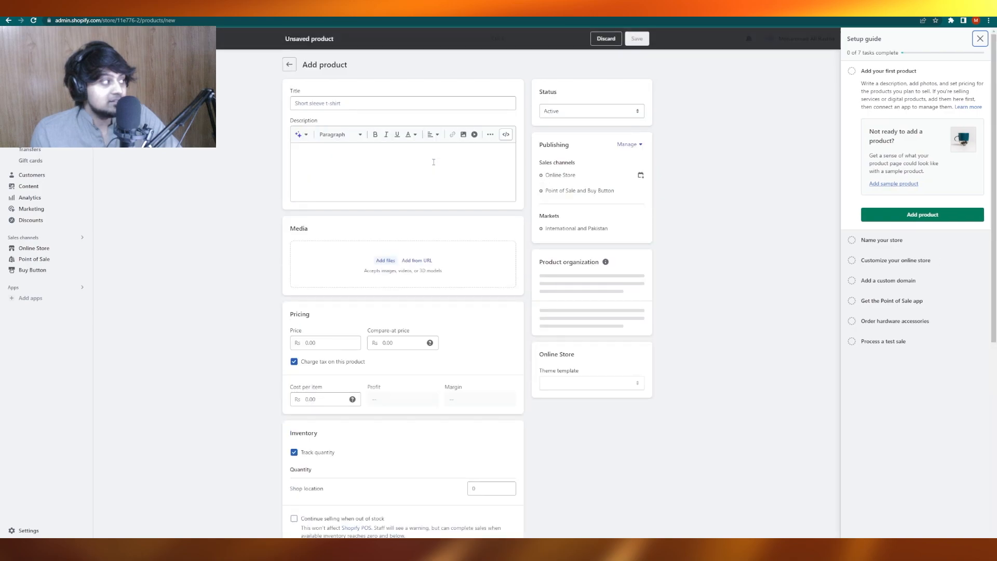
pyautogui.click(396, 103)
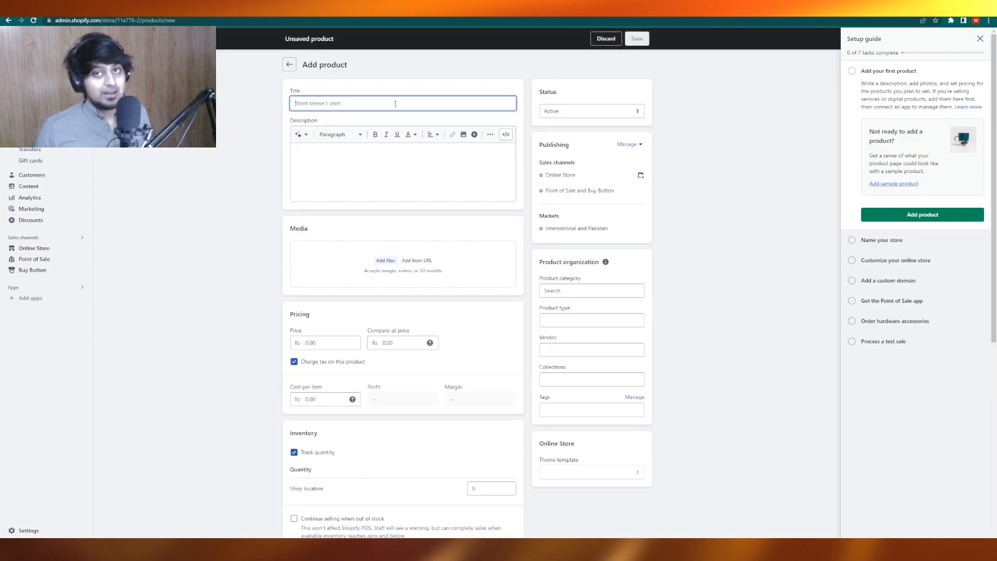
pyautogui.write('T')
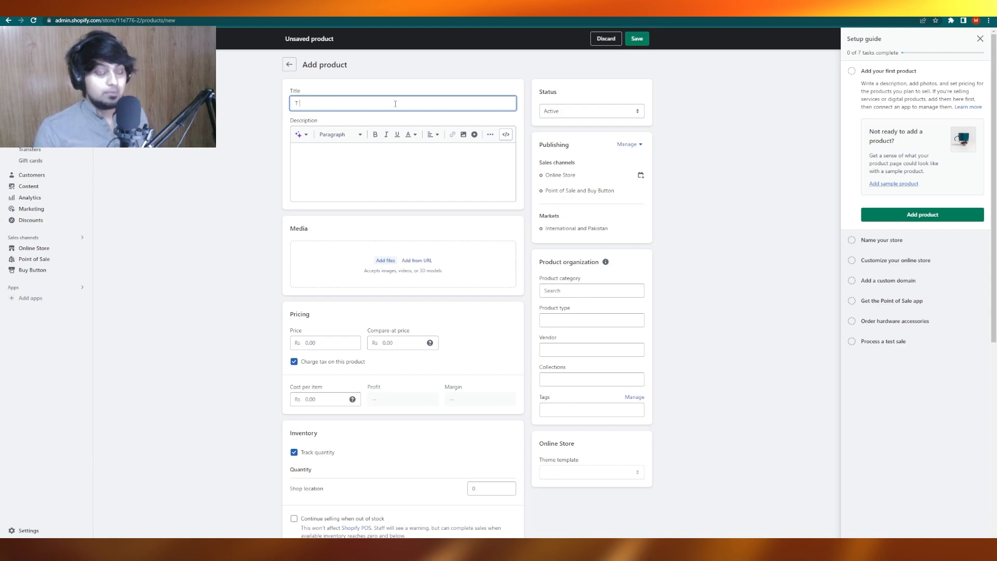
# Step: Copy the product title and fill the description with about three lines of "T Shirt" repeated
pyautogui.hotkey('ctrl', 'a')
pyautogui.hotkey('ctrl', 'c')
pyautogui.click(351, 153)
pyautogui.hotkey('ctrl', 'v')
pyautogui.hotkey('ctrl', 'v')
pyautogui.hotkey('ctrl', 'v')
pyautogui.hotkey('ctrl', 'v')
pyautogui.hotkey('ctrl', 'v')
pyautogui.hotkey('ctrl', 'v')
pyautogui.hotkey('ctrl', 'v')
pyautogui.hotkey('ctrl', 'v')
pyautogui.hotkey('ctrl', 'v')
pyautogui.hotkey('ctrl', 'v')
pyautogui.hotkey('ctrl', 'v')
pyautogui.hotkey('ctrl', 'v')
pyautogui.hotkey('ctrl', 'v')
pyautogui.hotkey('ctrl', 'v')
pyautogui.hotkey('ctrl', 'v')
pyautogui.hotkey('ctrl', 'v')
pyautogui.hotkey('ctrl', 'v')
pyautogui.hotkey('ctrl', 'v')
pyautogui.hotkey('ctrl', 'v')
pyautogui.hotkey('ctrl', 'v')
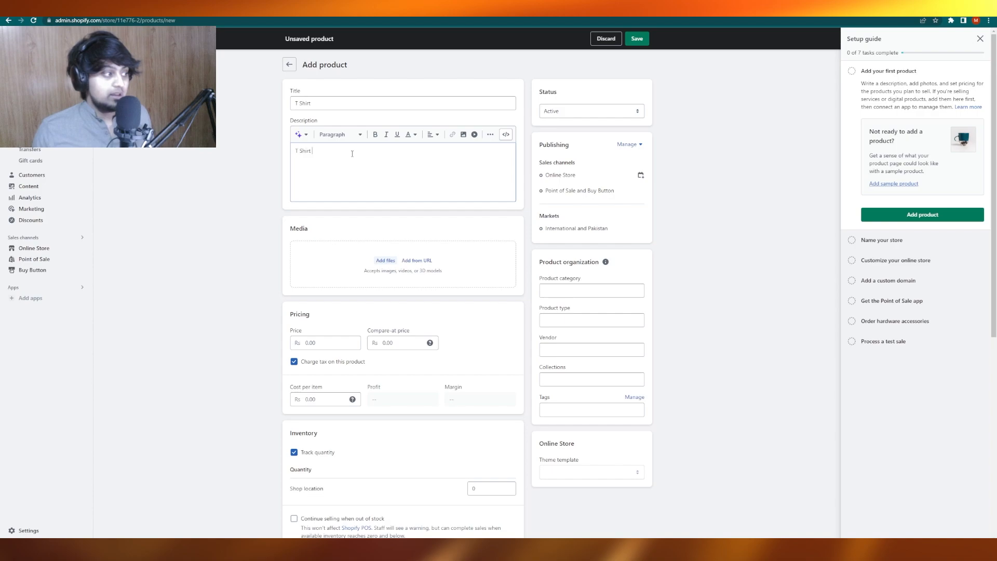
pyautogui.hotkey('ctrl', 'v')
pyautogui.hotkey('ctrl', 'v')
pyautogui.hotkey('ctrl', 'v')
pyautogui.hotkey('ctrl', 'v')
pyautogui.hotkey('ctrl', 'v')
pyautogui.hotkey('ctrl', 'v')
pyautogui.hotkey('ctrl', 'v')
pyautogui.hotkey('ctrl', 'v')
pyautogui.hotkey('ctrl', 'v')
pyautogui.hotkey('ctrl', 'v')
pyautogui.hotkey('ctrl', 'v')
pyautogui.hotkey('ctrl', 'v')
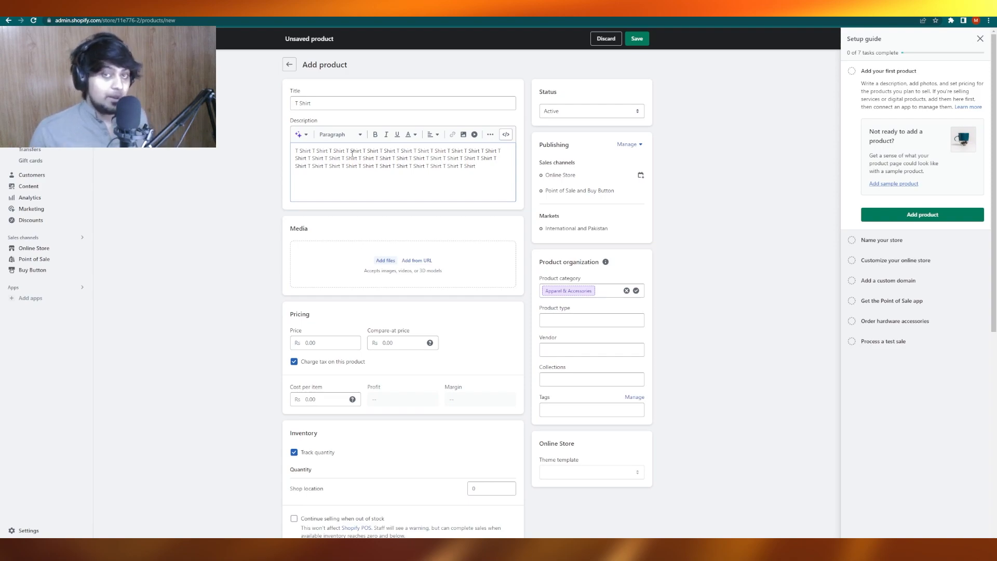
# Step: Upload the Value Creators logo image to the product's media
pyautogui.scroll(-2, 394, 180)
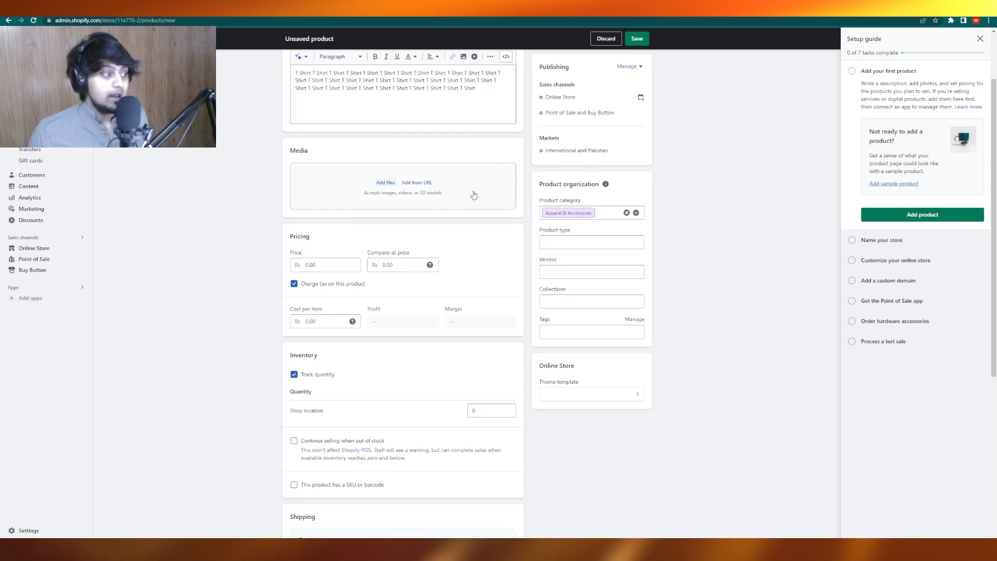
pyautogui.click(445, 190)
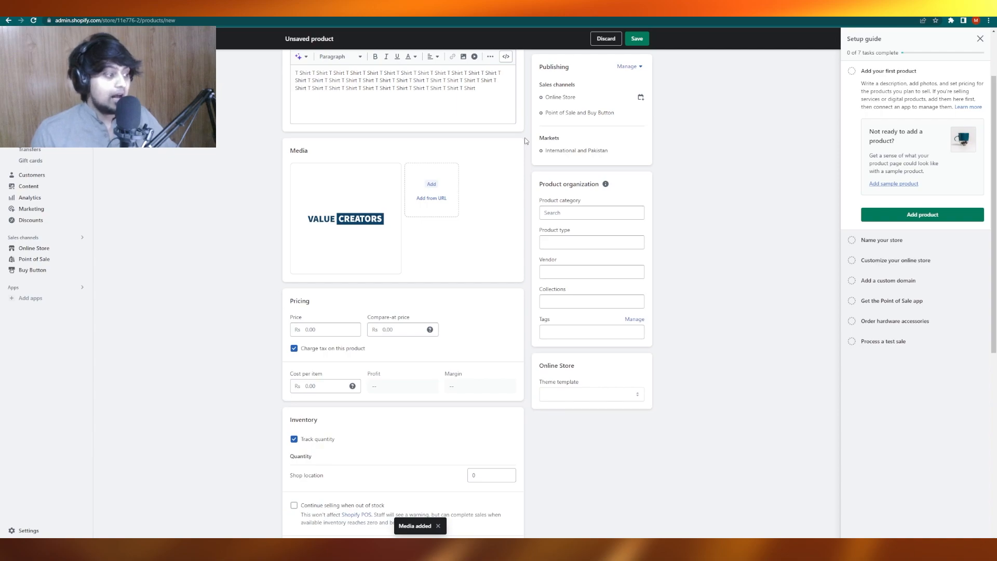
# Step: Set the product's price to Rs 5000 and its cost per item to Rs 450
pyautogui.scroll(-3, 526, 140)
pyautogui.click(325, 217)
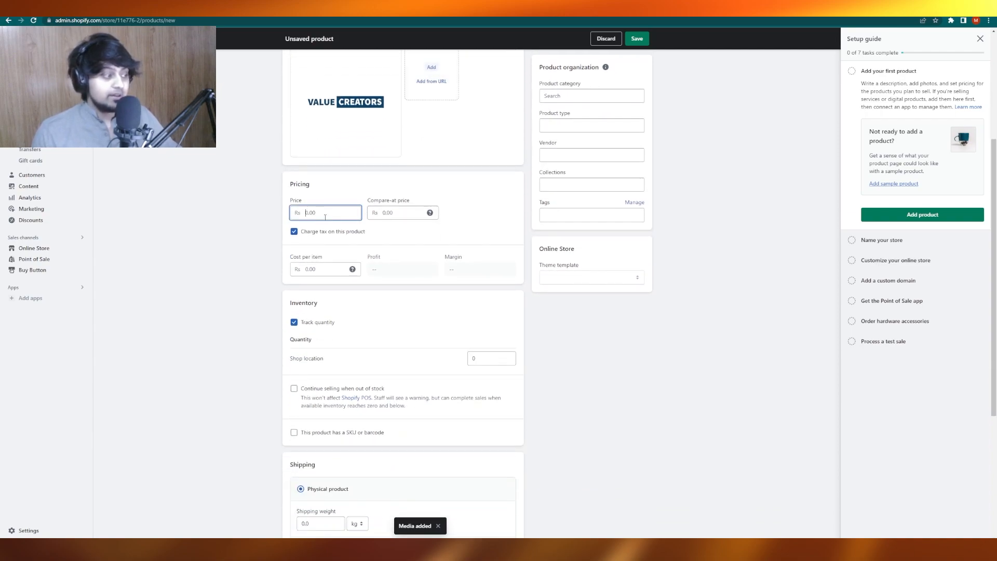
pyautogui.write('5000')
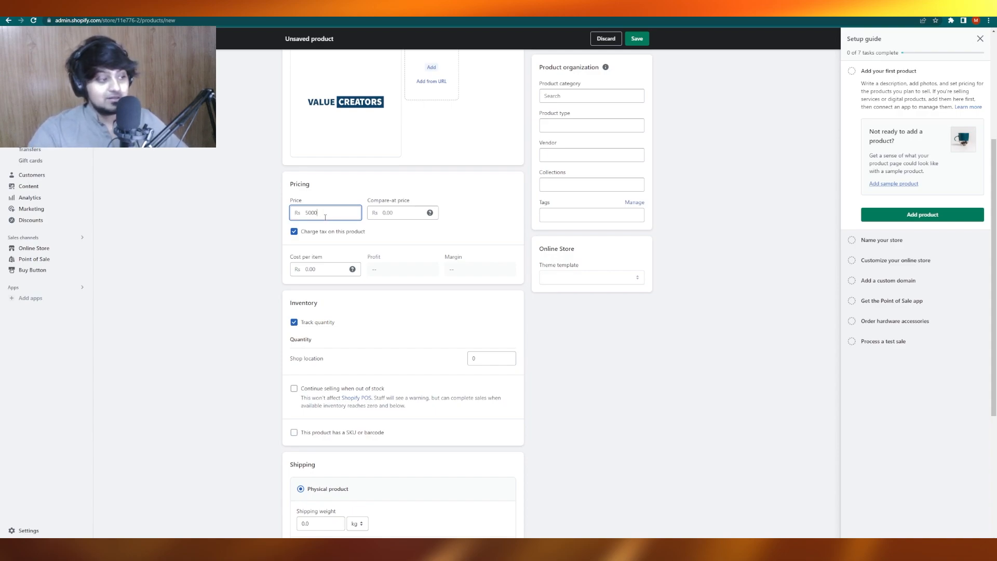
pyautogui.click(333, 267)
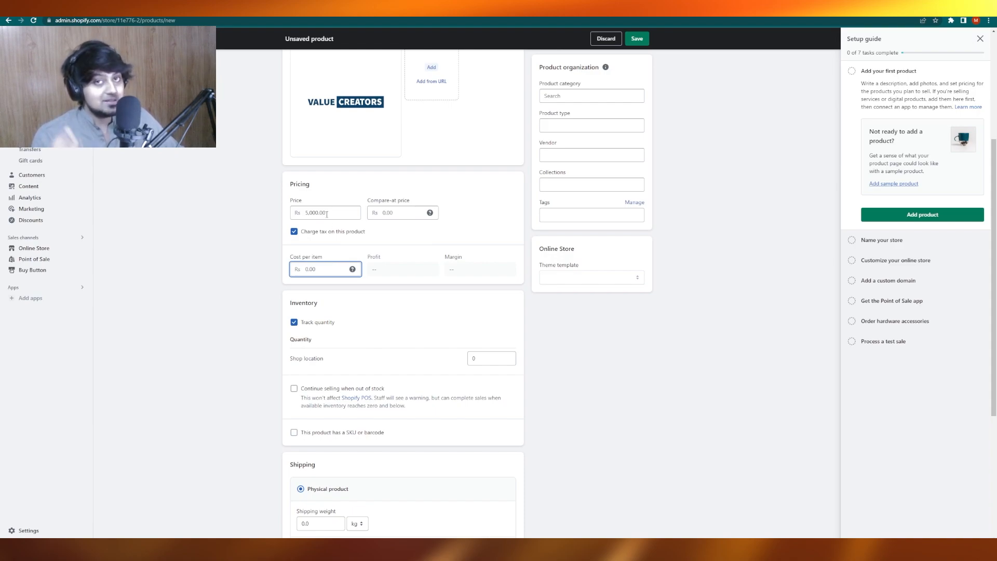
pyautogui.write('450')
pyautogui.click(488, 227)
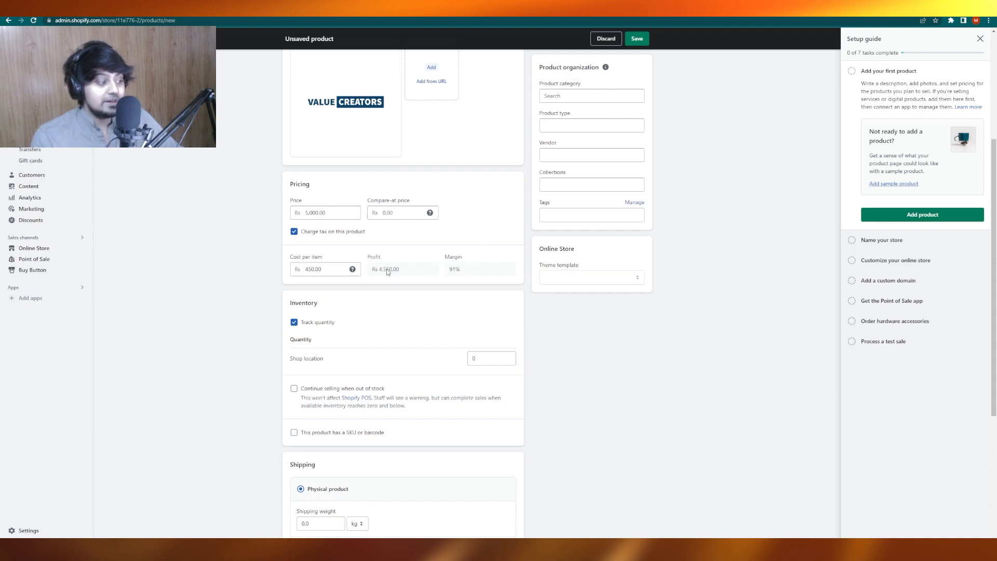
# Step: Set the physical product's shipping weight to 4 kg
pyautogui.scroll(-3, 387, 272)
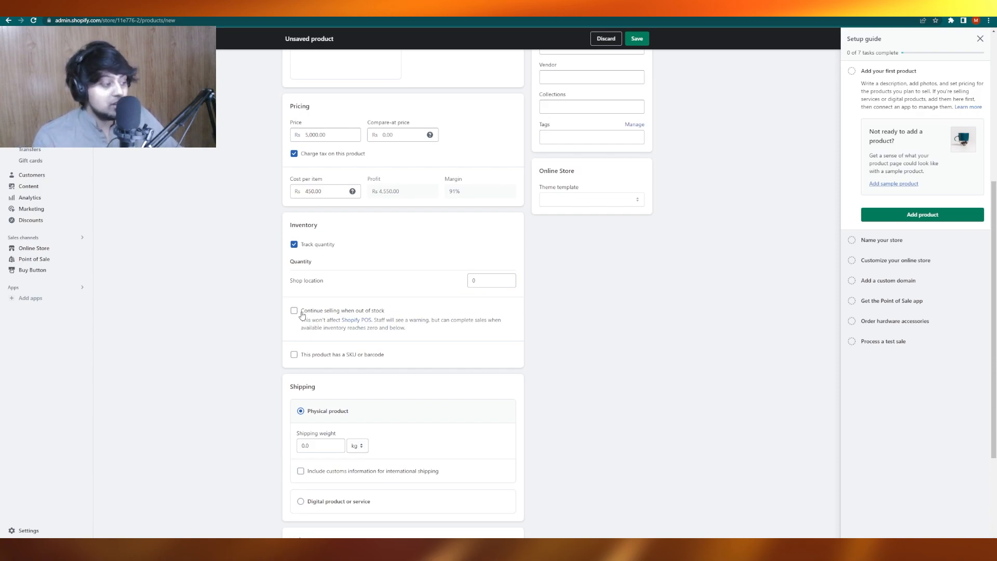
pyautogui.scroll(-2, 302, 315)
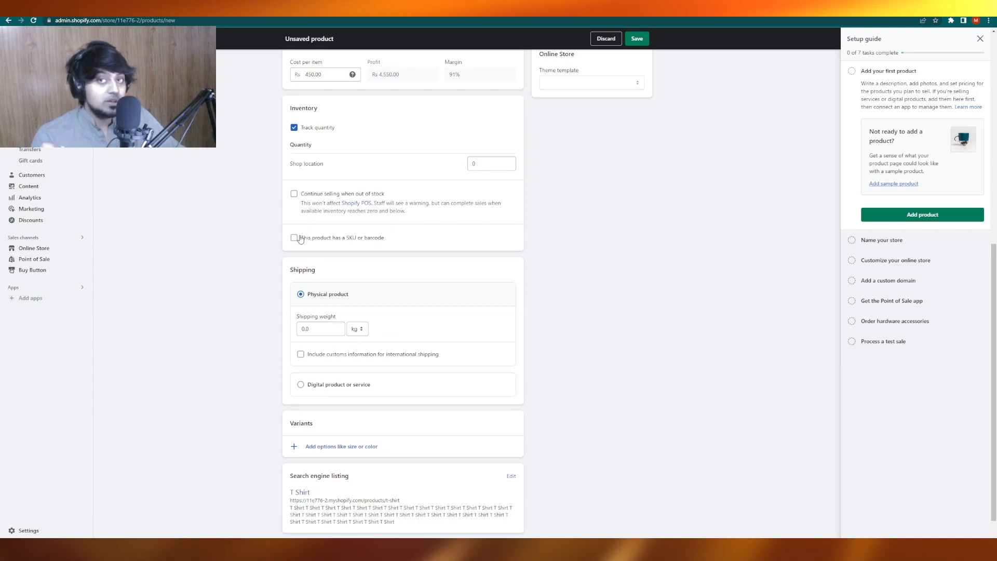
pyautogui.scroll(-1, 300, 239)
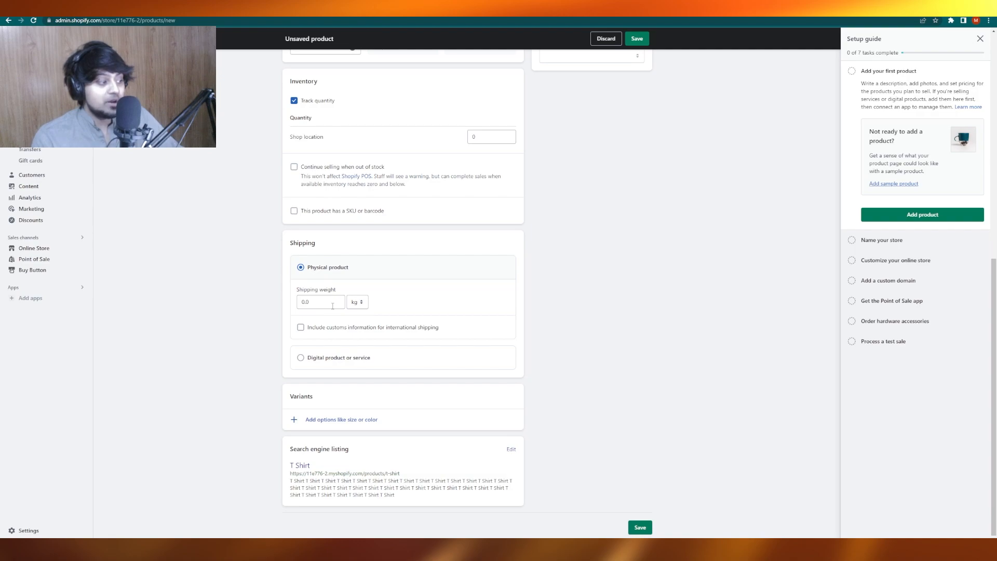
pyautogui.moveTo(332, 306); pyautogui.dragTo(283, 306)
pyautogui.write('4')
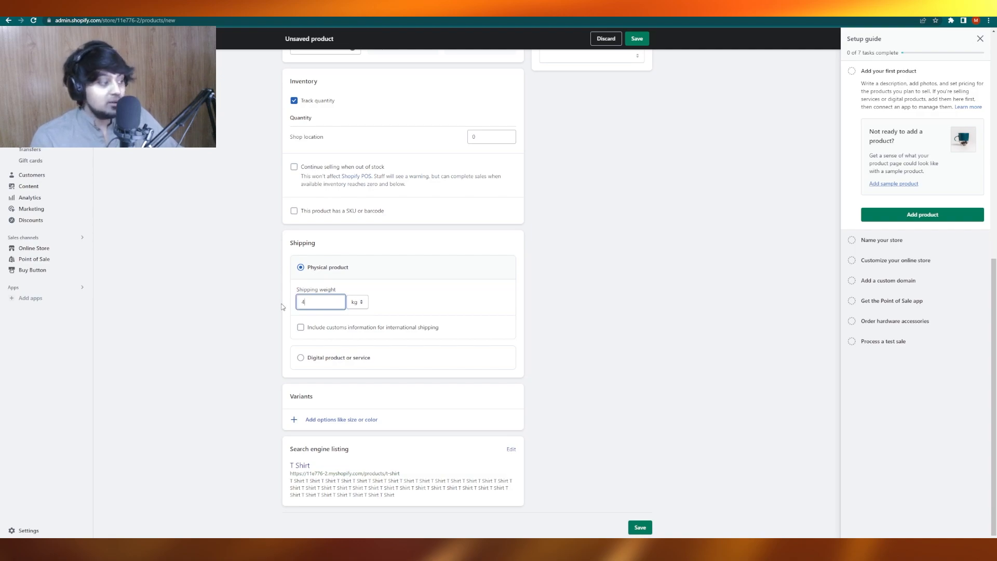
pyautogui.click(527, 274)
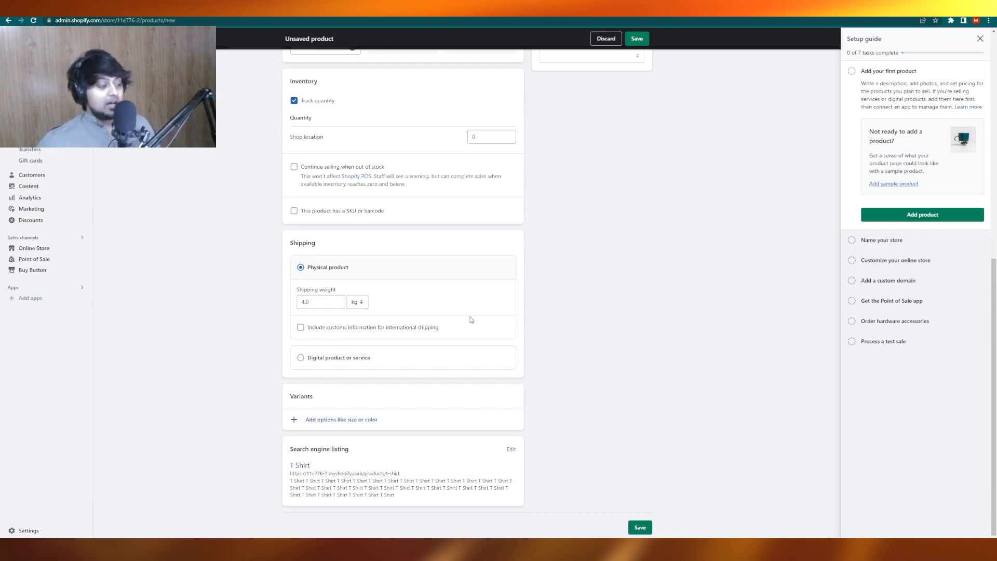
# Step: Add a variant option to the product and name it Color
pyautogui.click(366, 420)
pyautogui.scroll(-2, 410, 395)
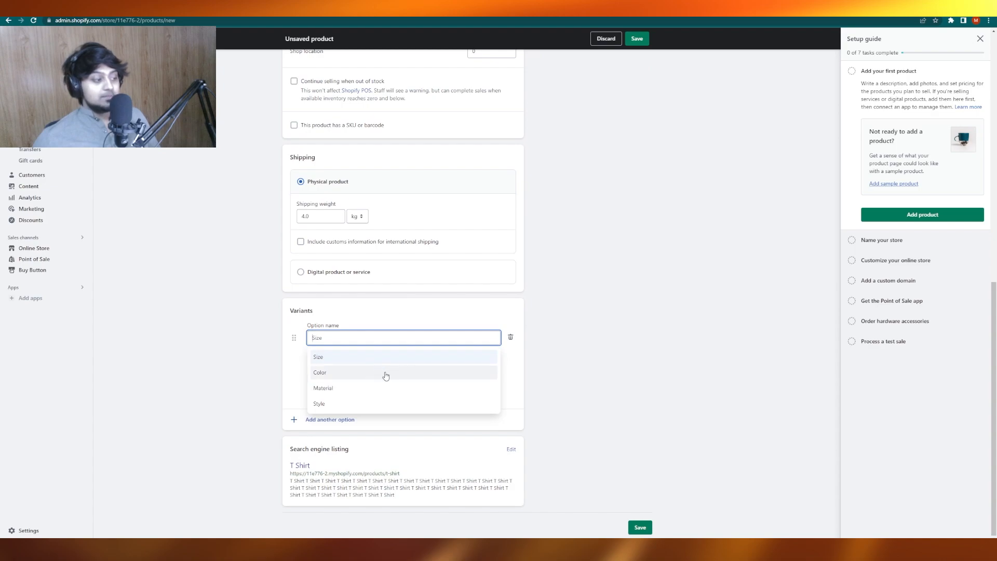
pyautogui.click(384, 373)
pyautogui.scroll(1, 373, 389)
pyautogui.scroll(-1, 363, 395)
# Step: Enter Black, Blue, Green and Orange as the Color option's values and finish the option
pyautogui.click(357, 370)
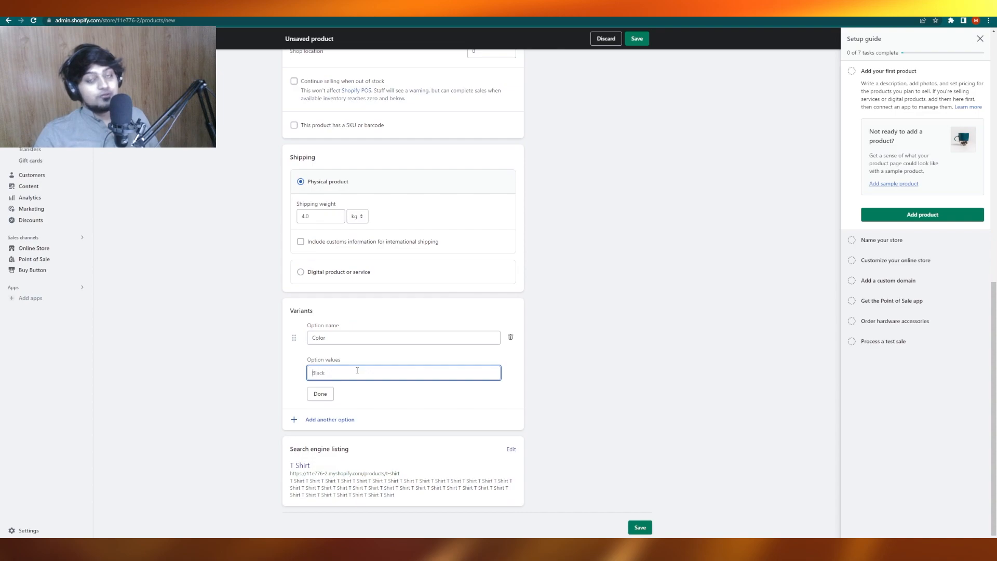
pyautogui.write('O')
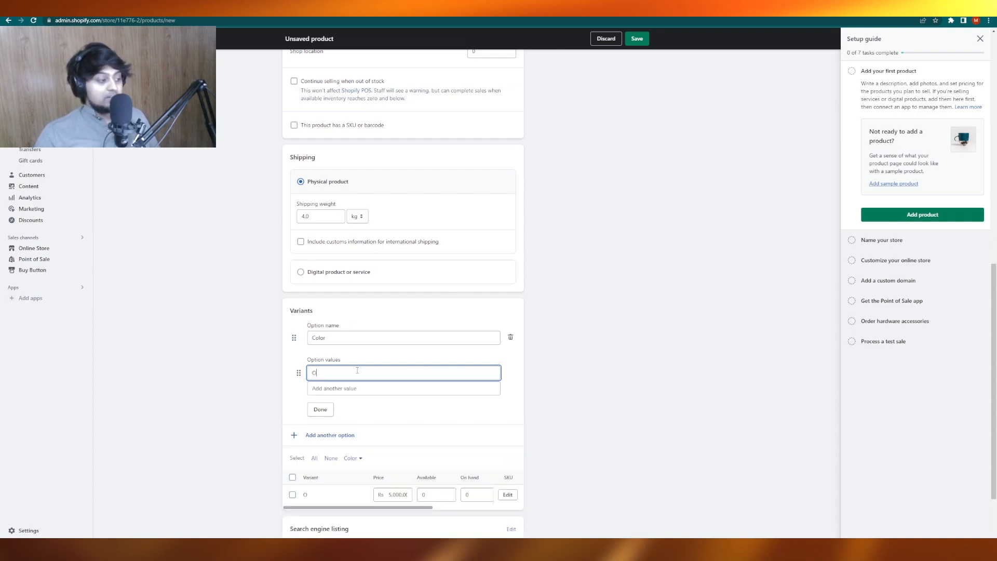
pyautogui.write('Black')
pyautogui.press('Tab')
pyautogui.write('Blue')
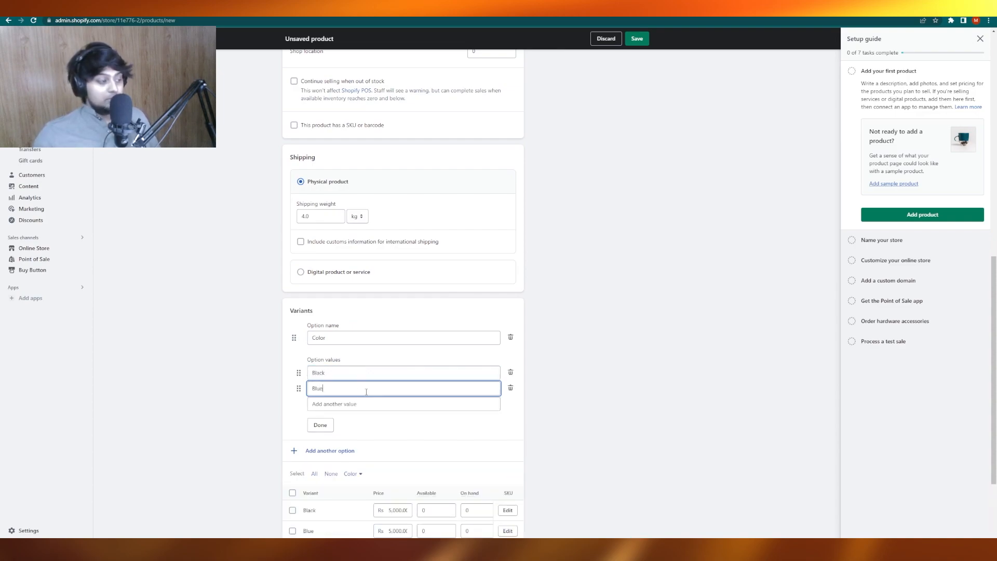
pyautogui.press('Tab')
pyautogui.write('Green')
pyautogui.click(339, 419)
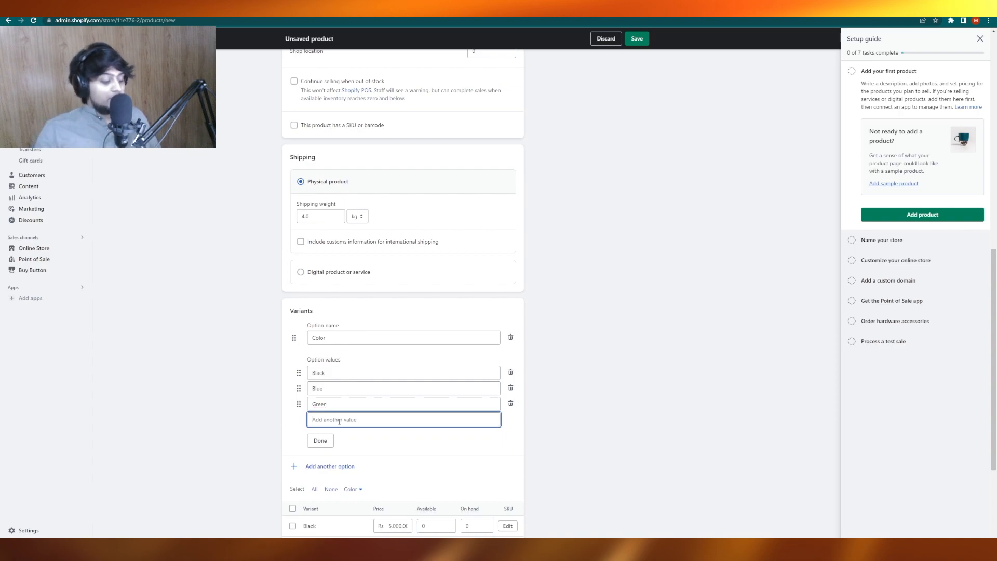
pyautogui.write('Orag')
pyautogui.write('ge')
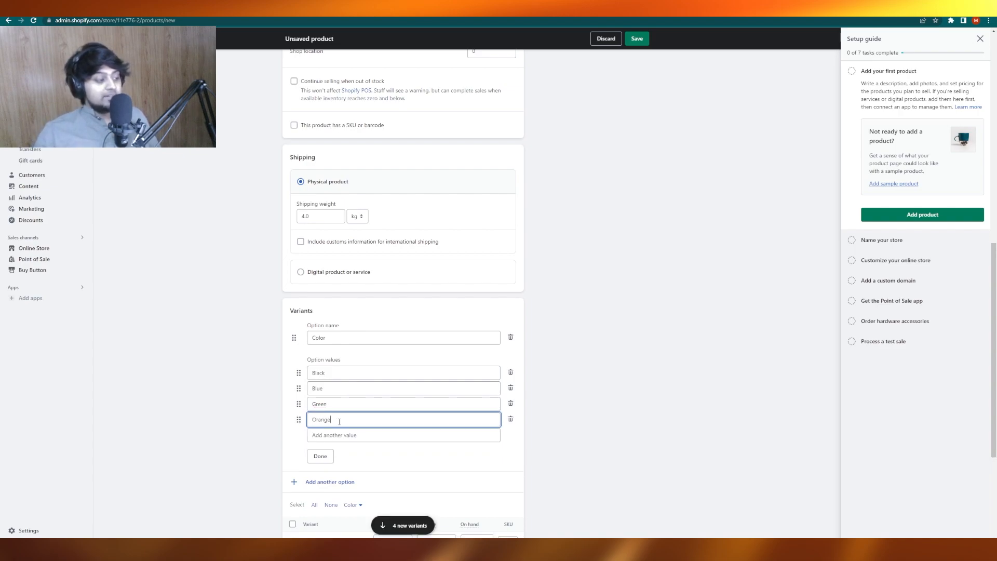
pyautogui.scroll(-2, 394, 400)
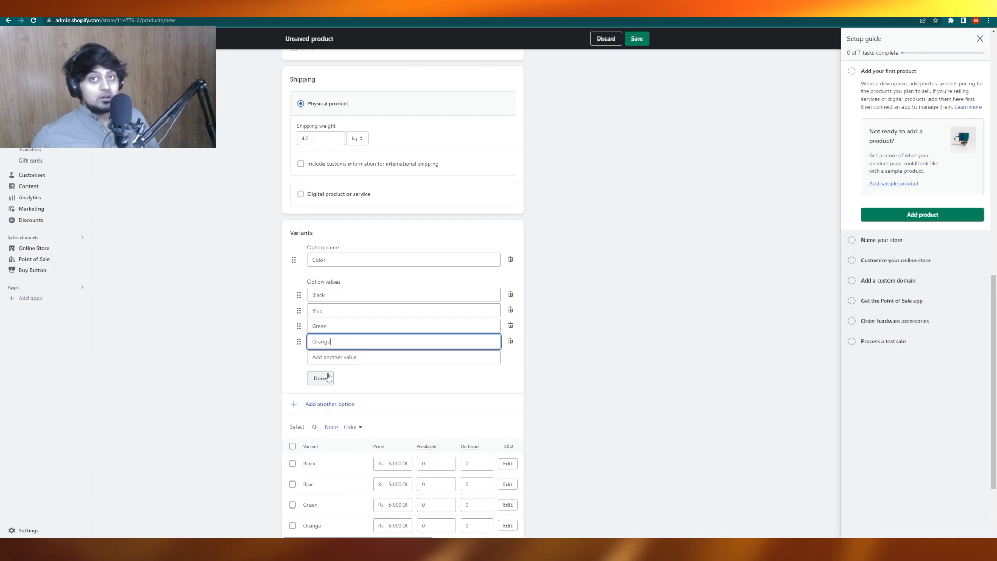
pyautogui.click(321, 378)
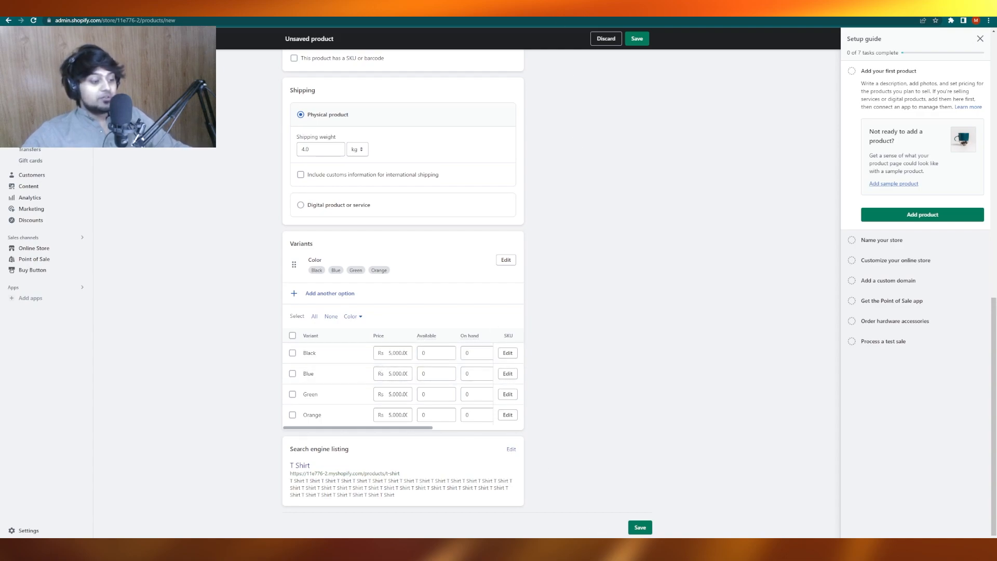
# Step: Save the new T Shirt product and continue to the store's setup guide
pyautogui.click(639, 527)
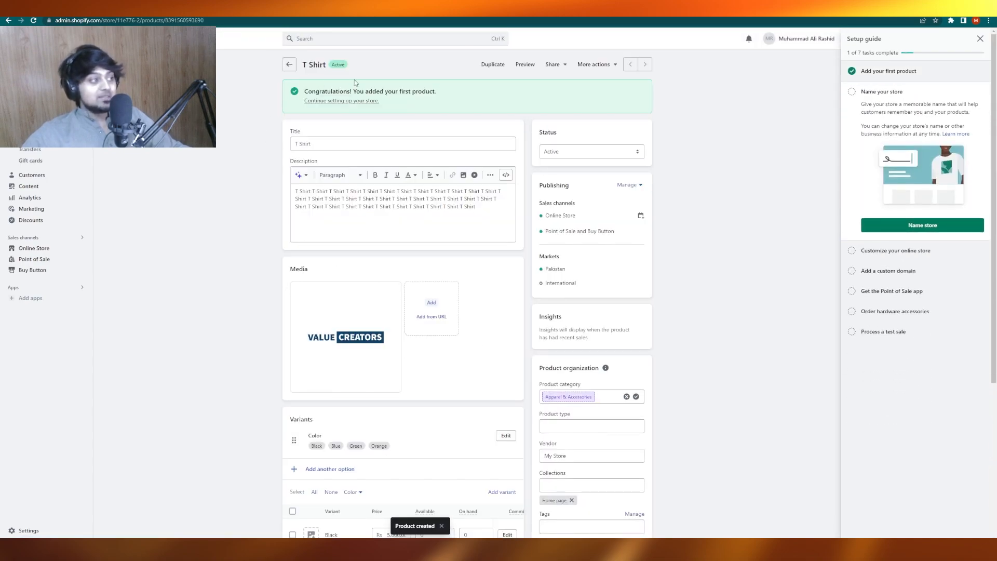
pyautogui.click(341, 101)
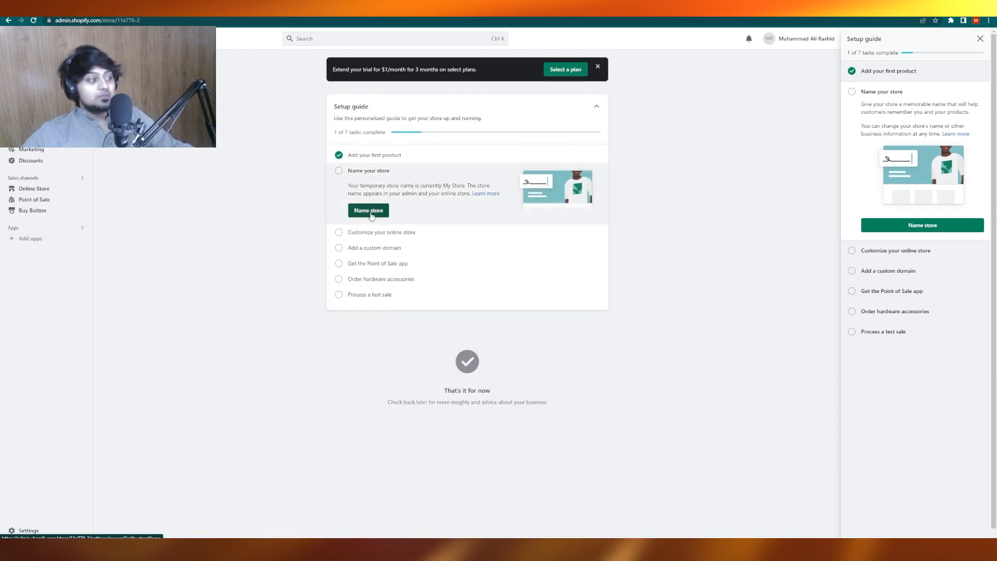
# Step: Name the store Matt Den Distro and save the store details
pyautogui.click(371, 213)
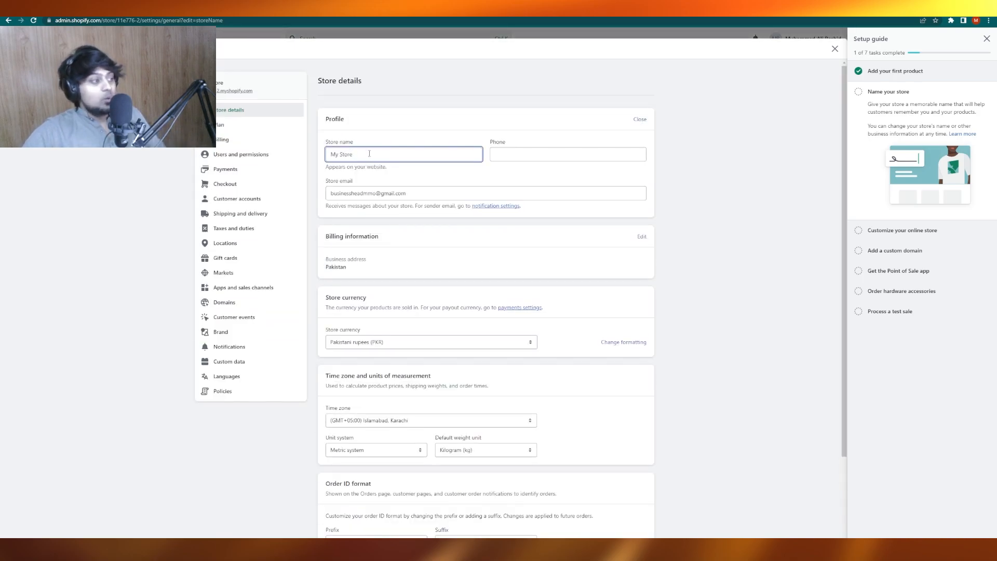
pyautogui.hotkey('ctrl', 'a')
pyautogui.write('Matt Den Dist')
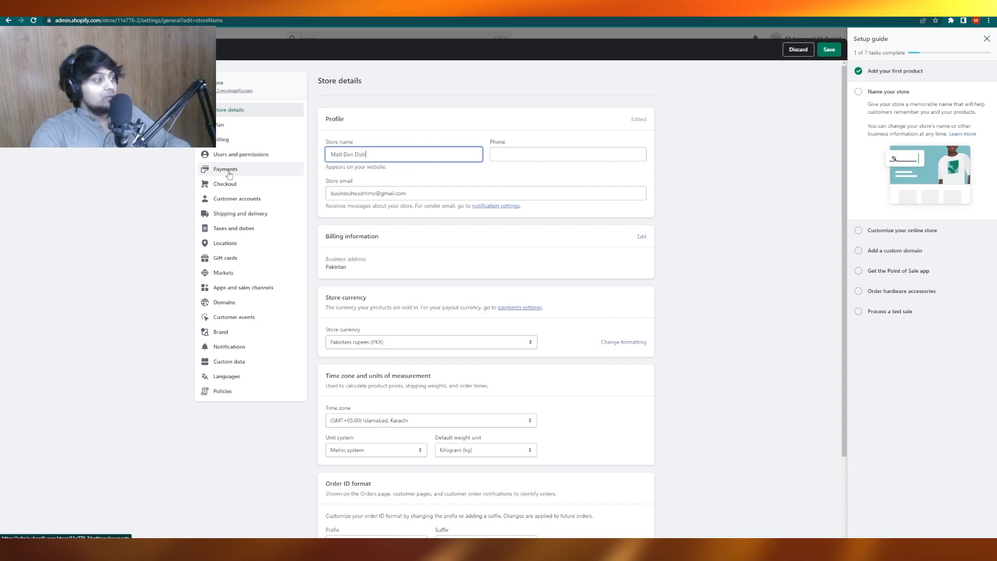
pyautogui.write('ro')
pyautogui.click(556, 150)
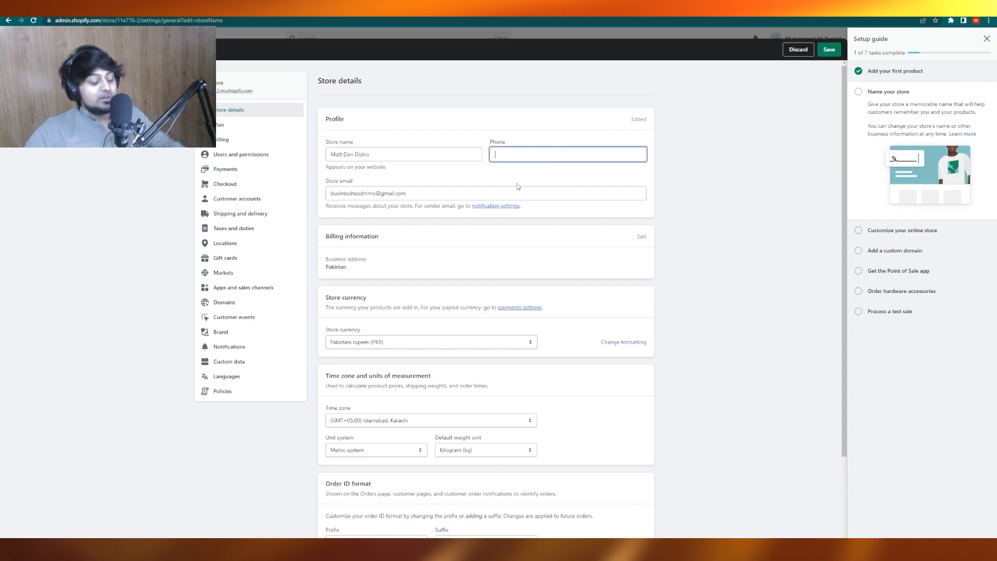
pyautogui.scroll(-2, 482, 246)
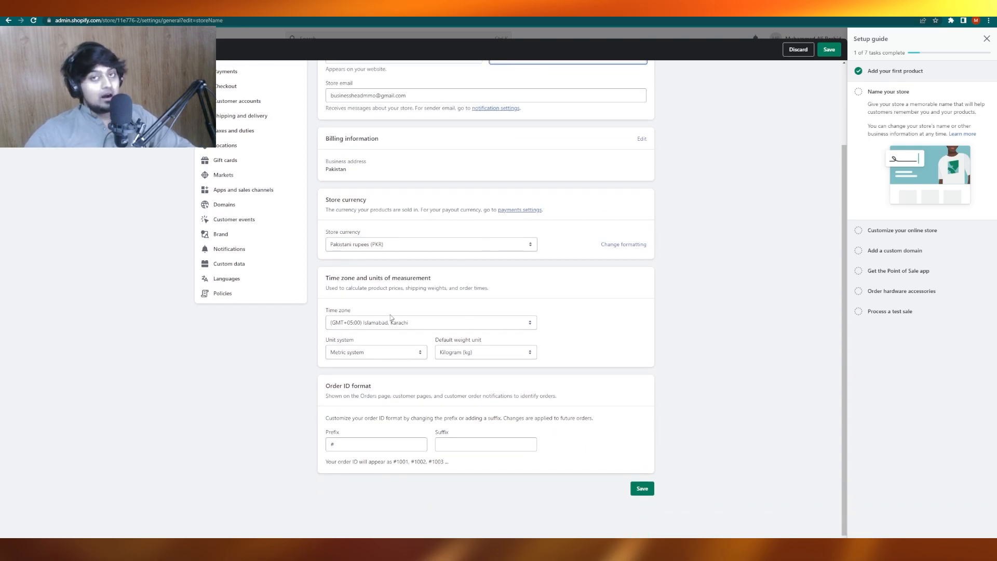
pyautogui.scroll(-2, 432, 225)
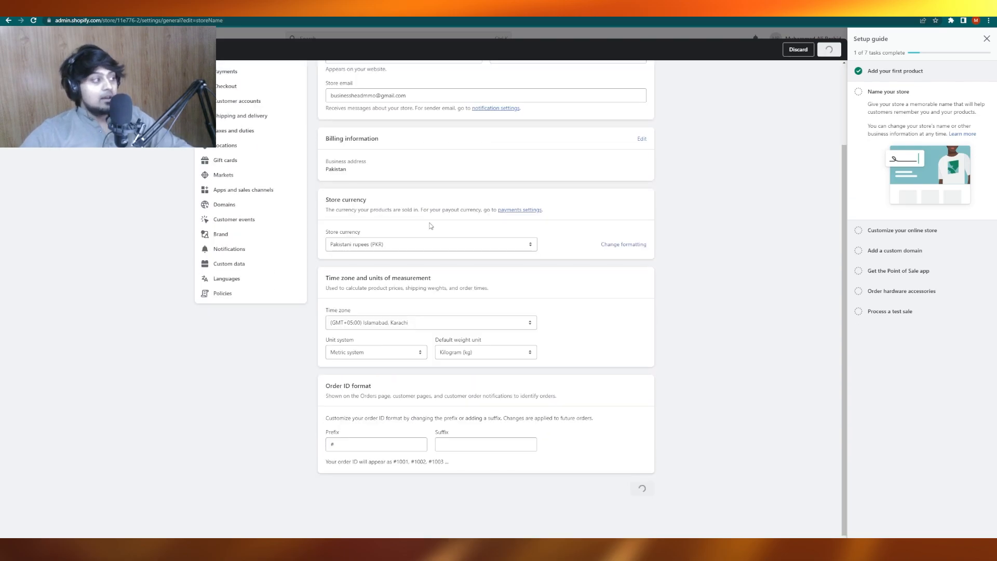
pyautogui.scroll(2, 431, 224)
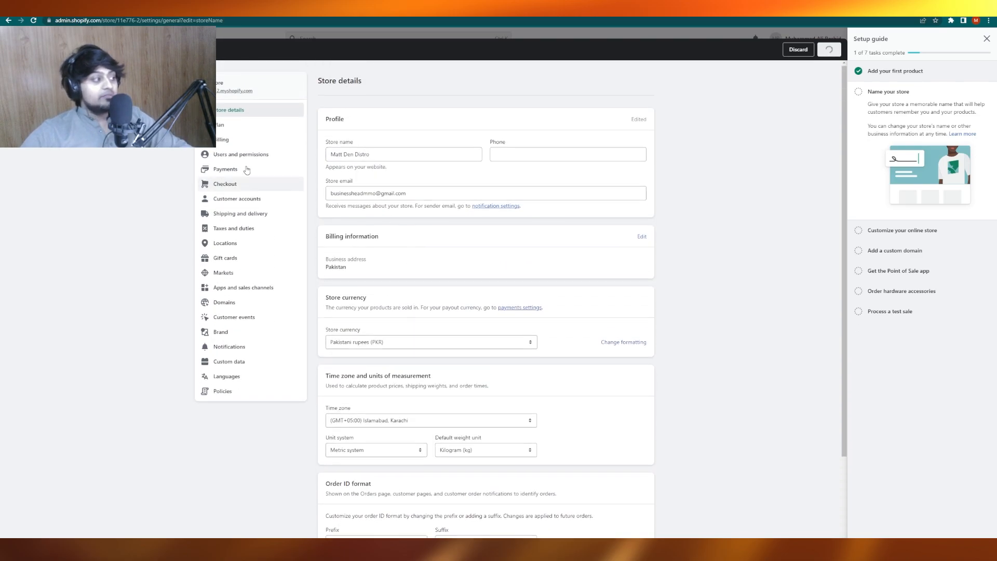
# Step: Look through the store's plan, billing, users and permissions, payments and checkout settings
pyautogui.click(236, 130)
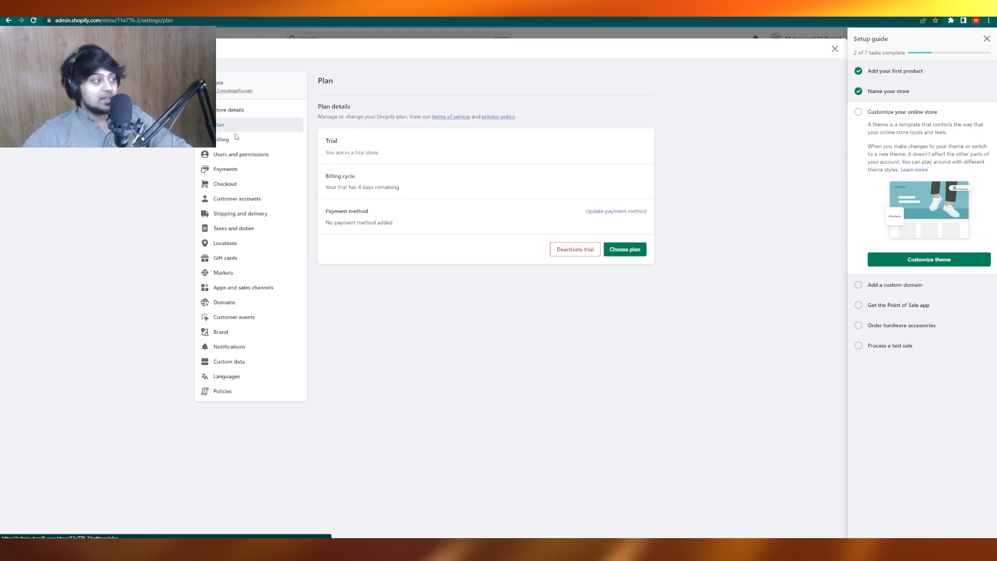
pyautogui.click(251, 143)
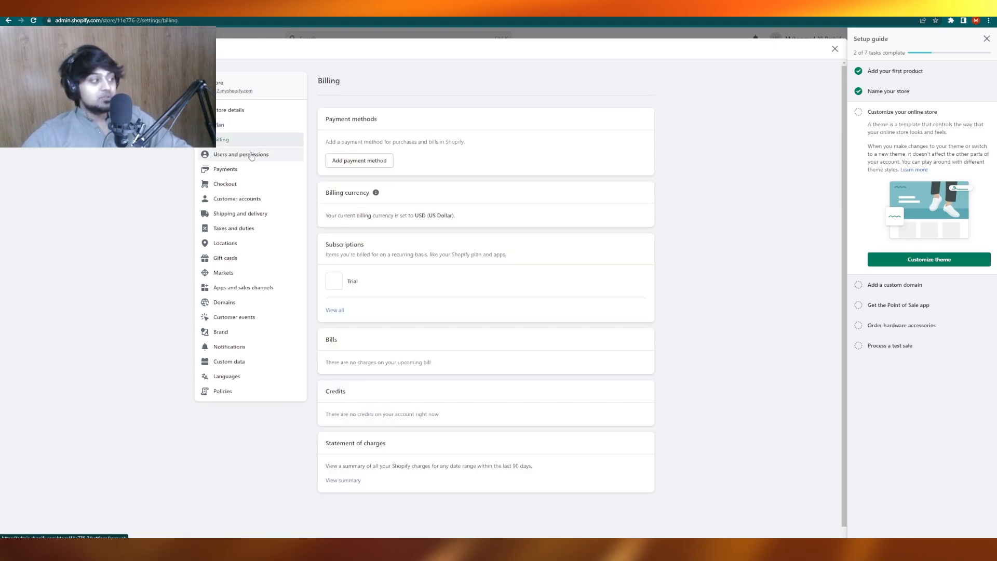
pyautogui.click(252, 155)
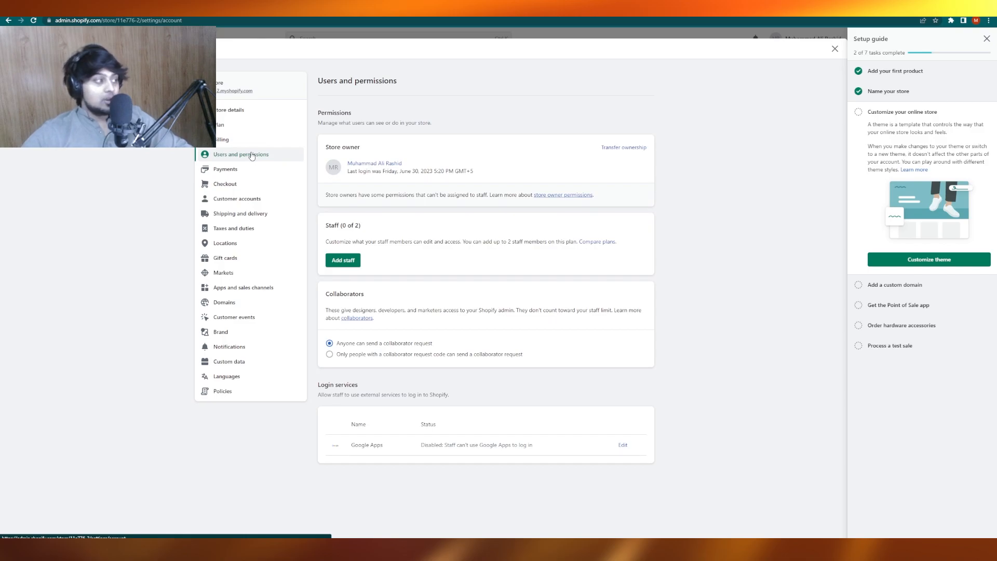
pyautogui.click(252, 169)
pyautogui.click(247, 185)
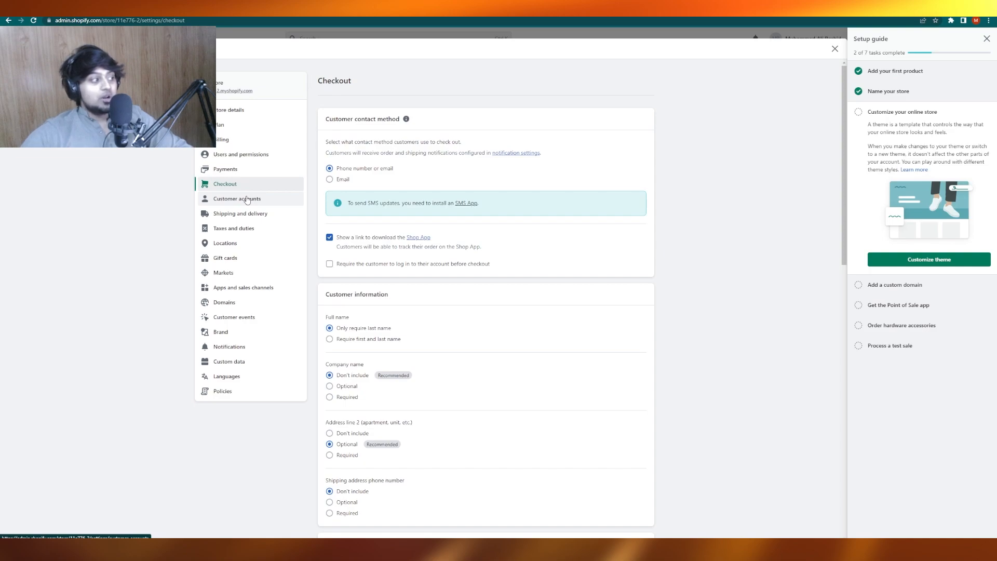
# Step: Browse the full list of third-party payment providers in the payment settings
pyautogui.click(252, 171)
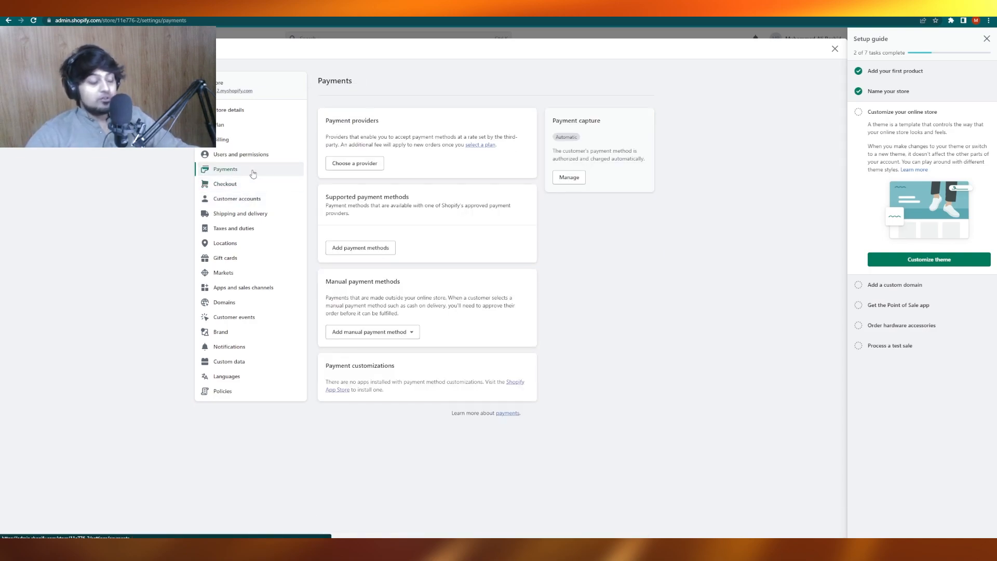
pyautogui.click(336, 163)
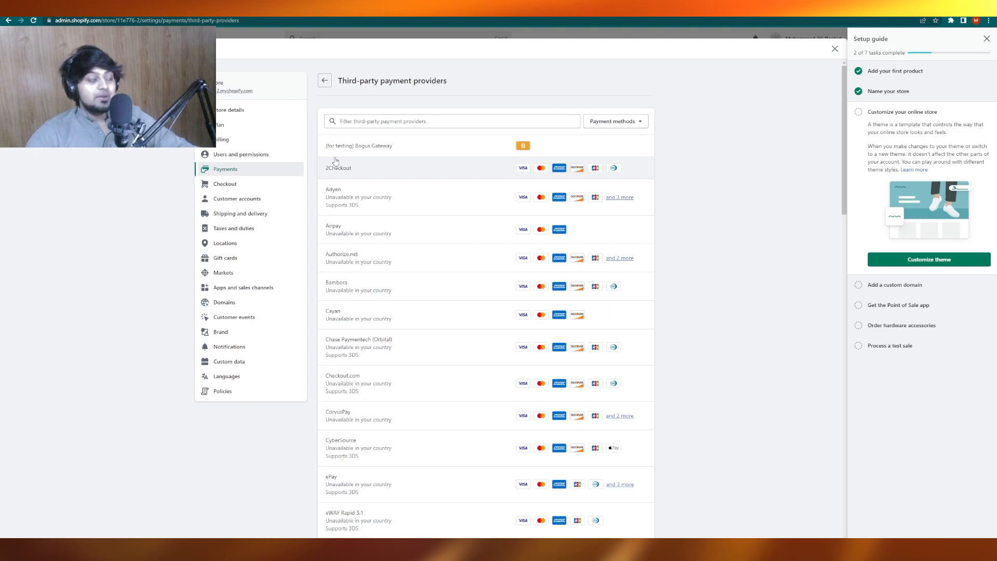
pyautogui.scroll(-15, 343, 218)
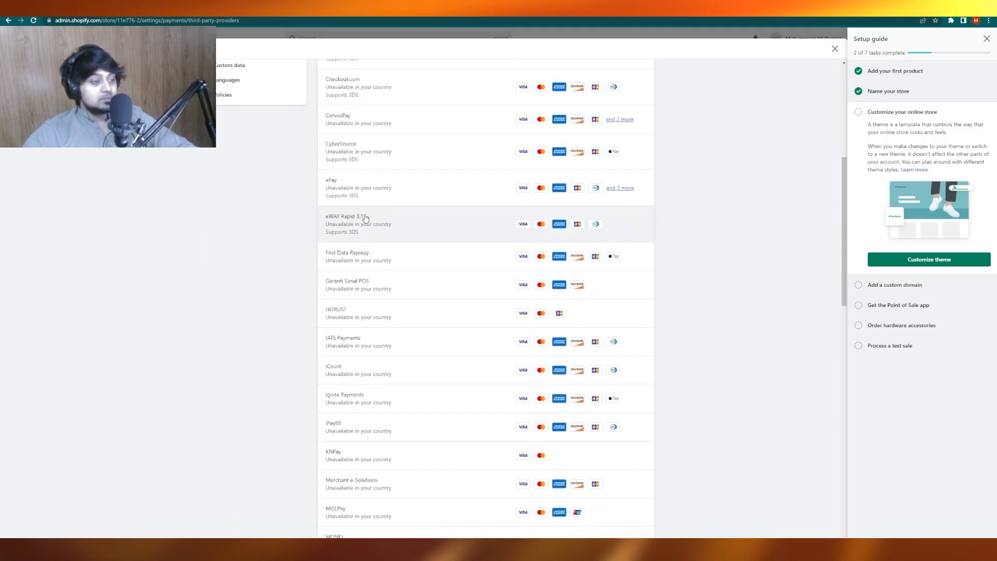
pyautogui.scroll(-10, 355, 263)
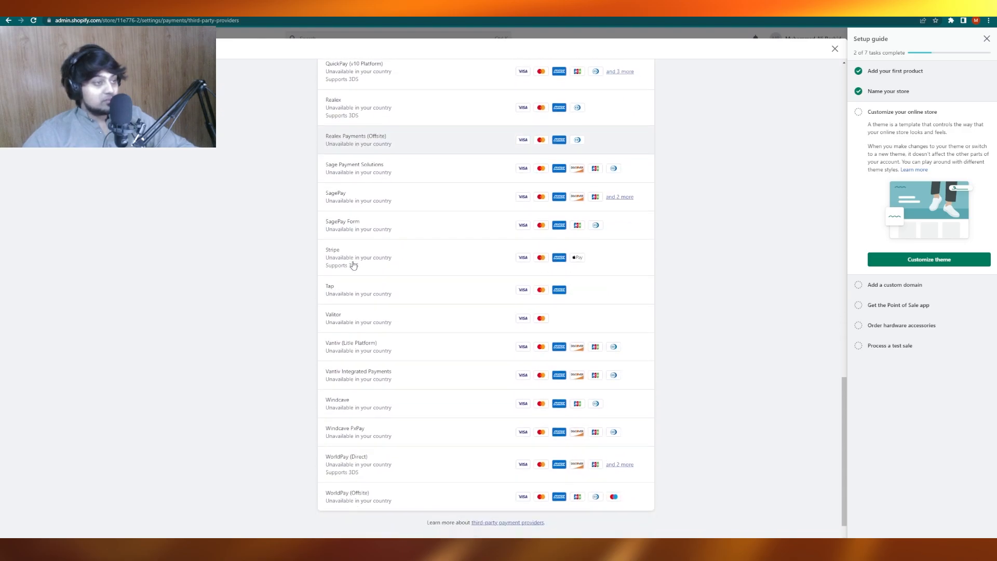
pyautogui.scroll(-1, 353, 264)
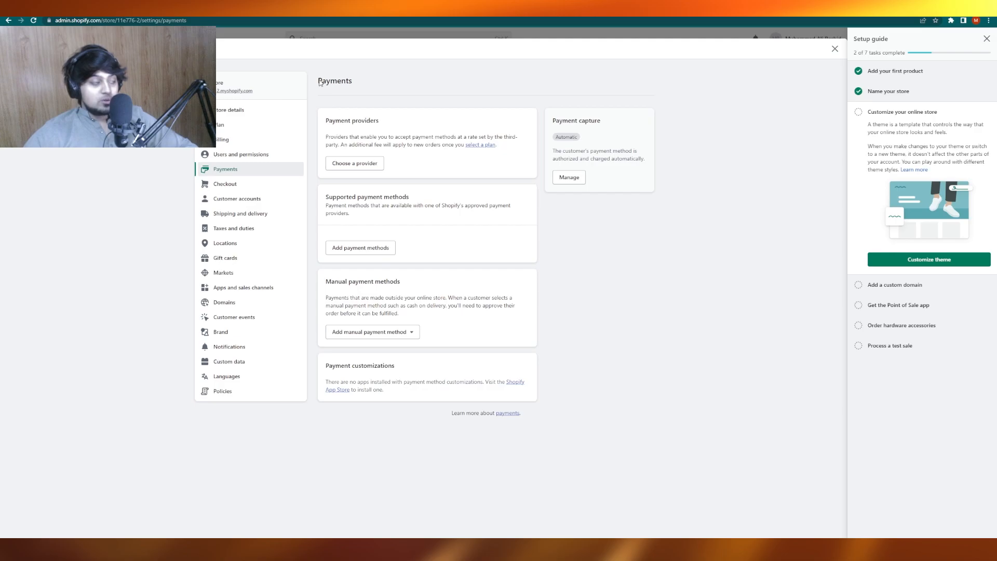
# Step: Check the options for adding supported and manual payment methods, and close the store settings
pyautogui.click(367, 254)
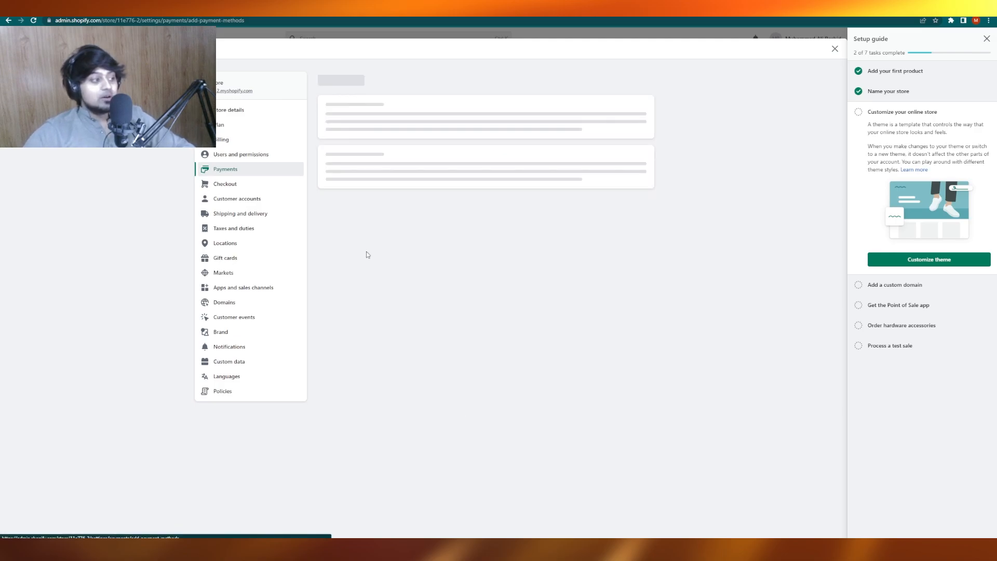
pyautogui.click(375, 81)
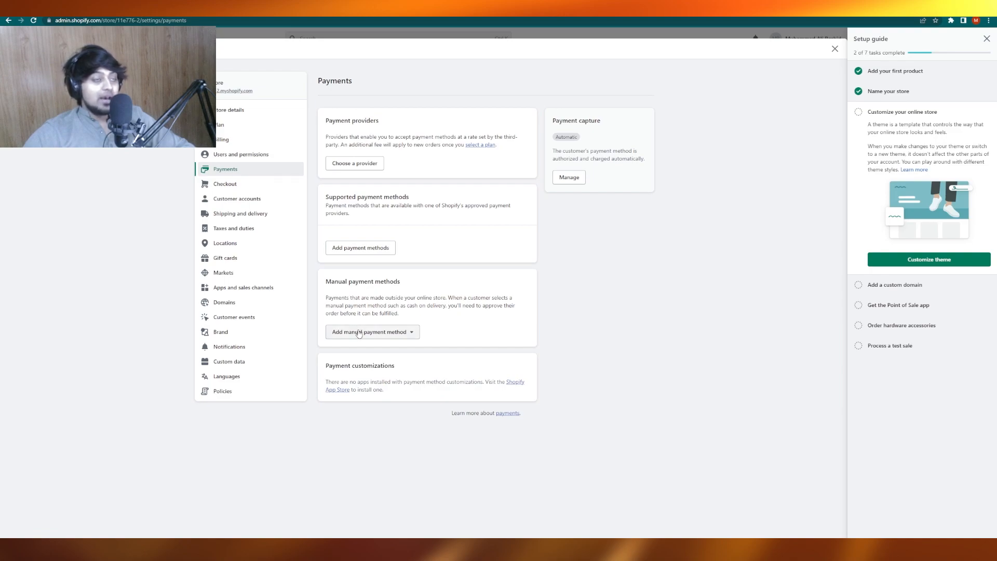
pyautogui.click(358, 332)
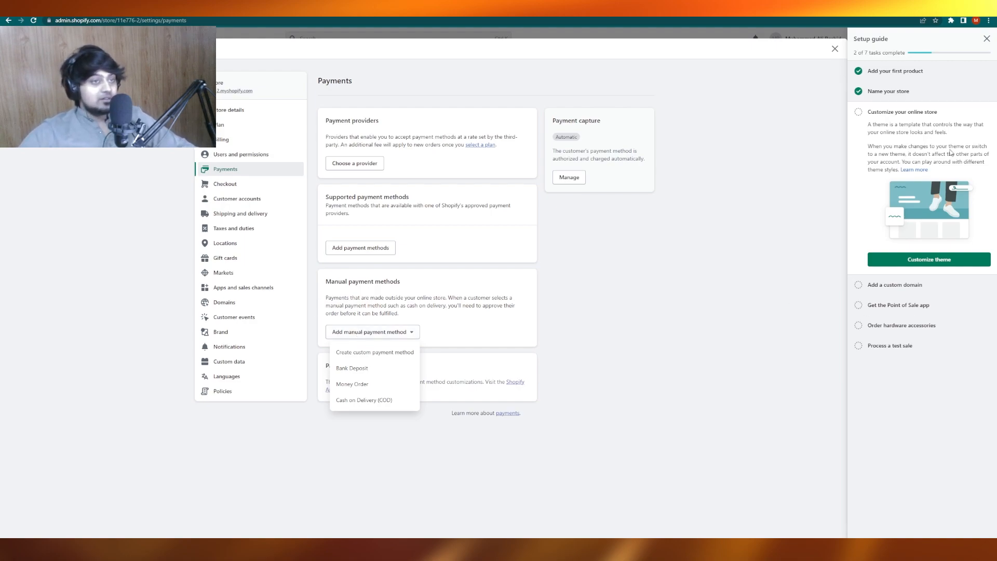
pyautogui.click(834, 49)
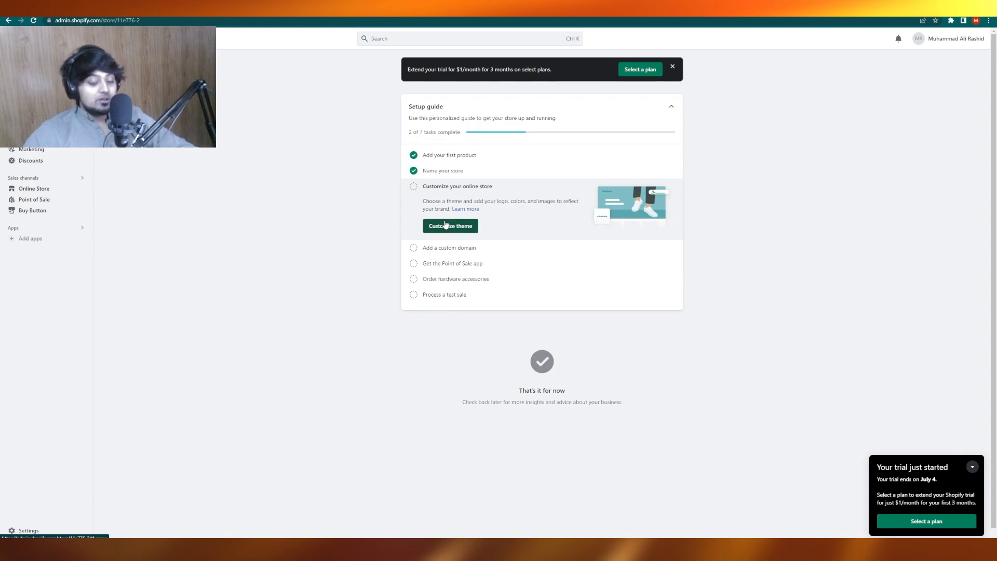
# Step: Browse the popular free themes and open the current Dawn theme for customization
pyautogui.click(445, 224)
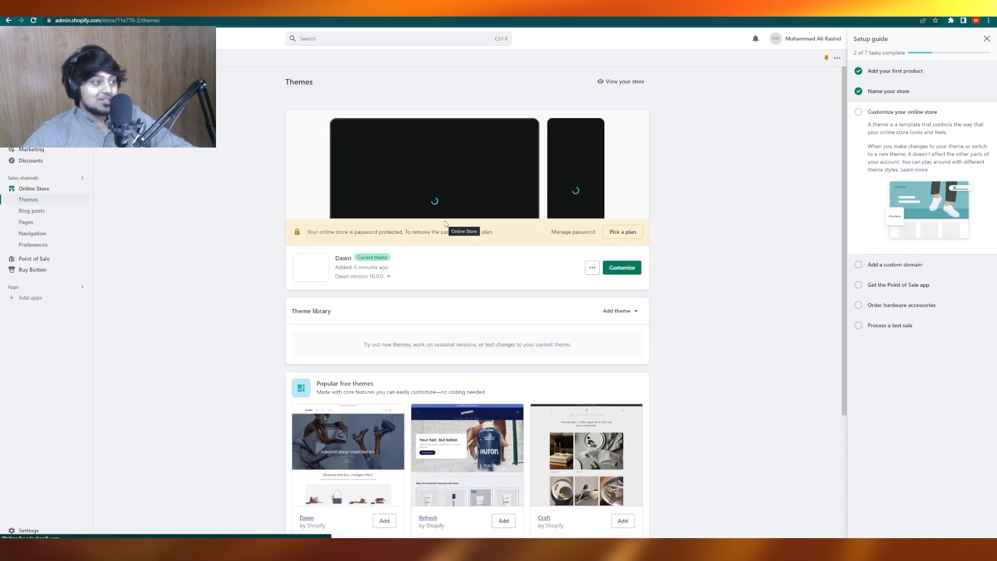
pyautogui.scroll(-2, 445, 225)
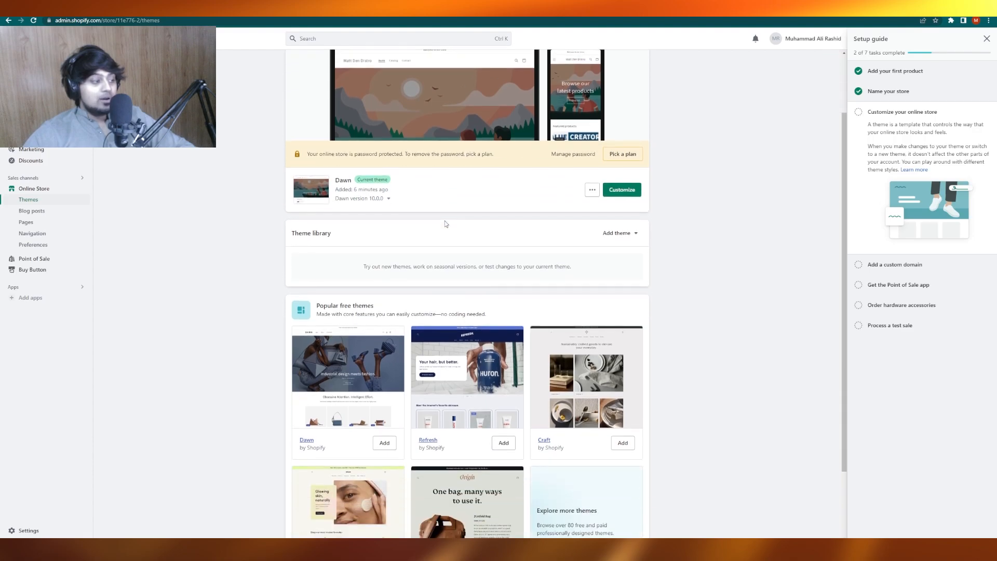
pyautogui.scroll(-2, 428, 297)
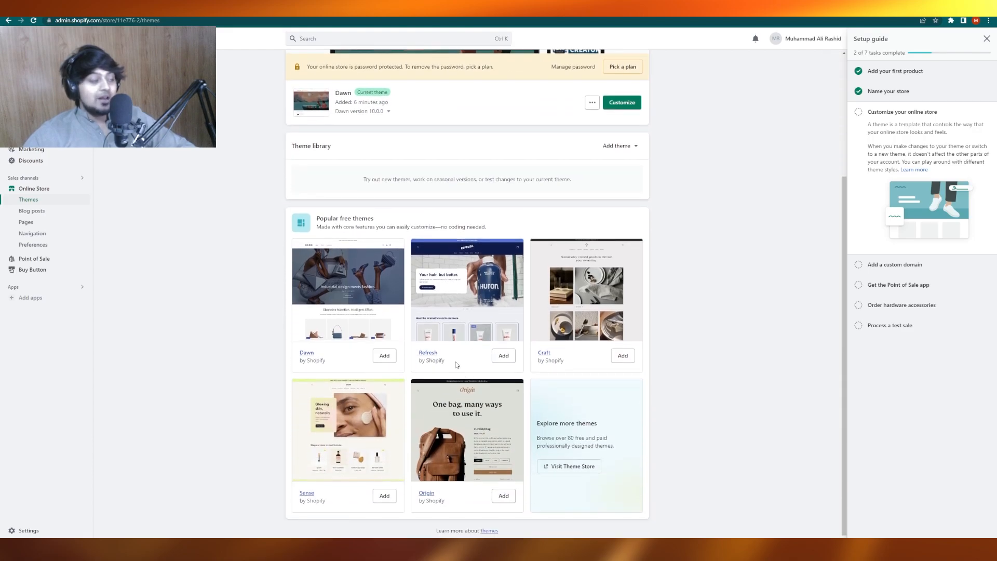
pyautogui.scroll(4, 457, 365)
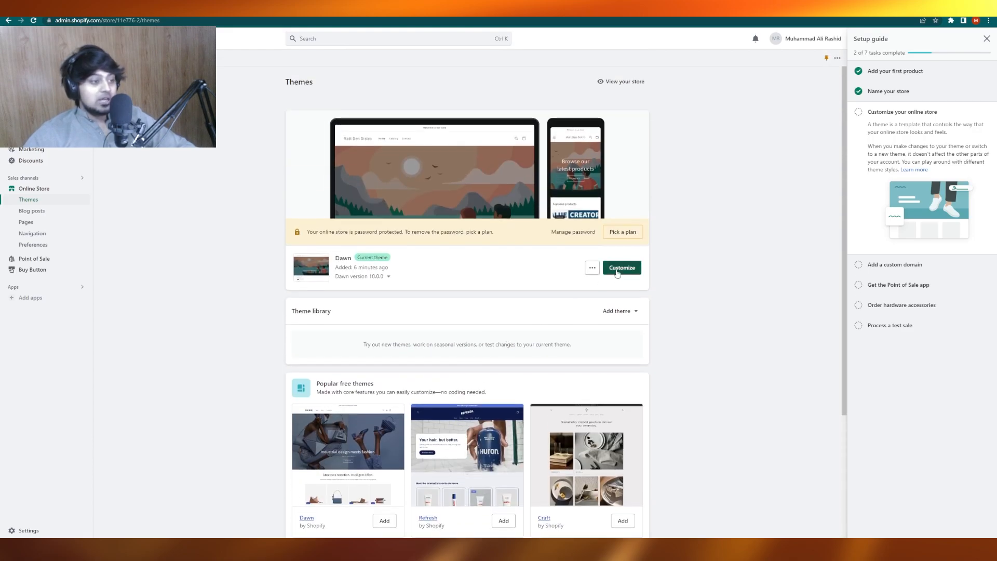
pyautogui.click(620, 268)
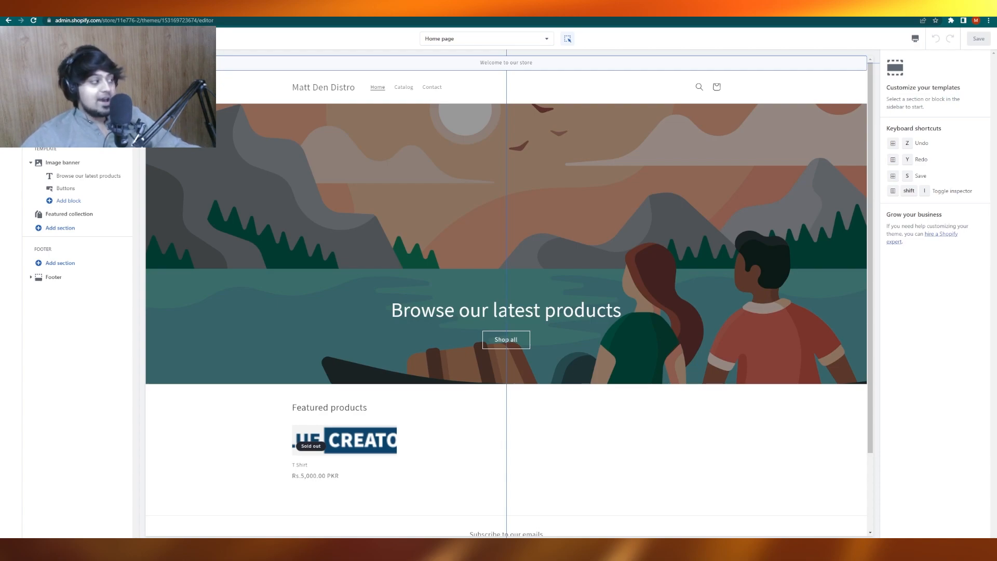
# Step: Examine the home page's featured collection section and the image banner's heading and buttons blocks
pyautogui.click(85, 163)
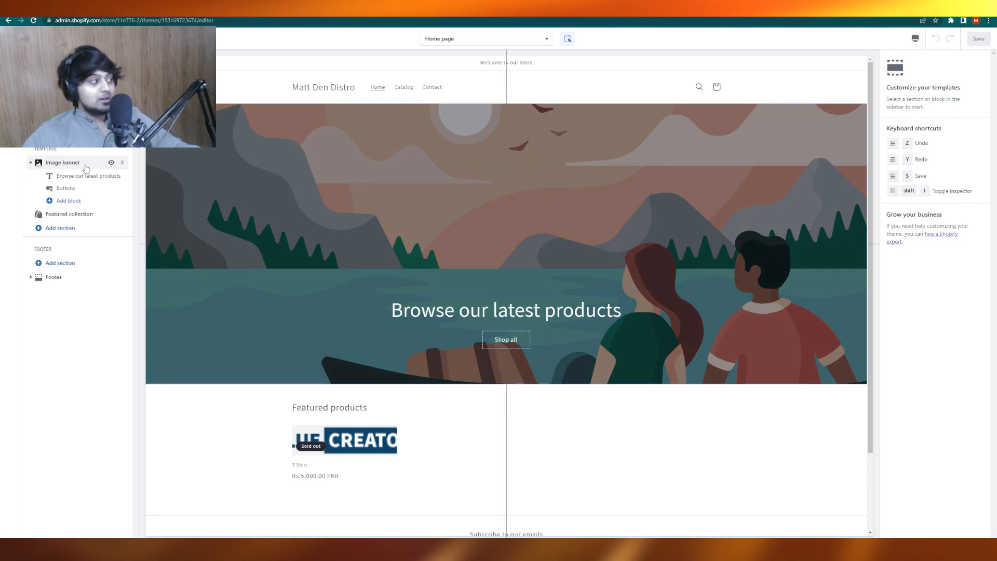
pyautogui.click(87, 213)
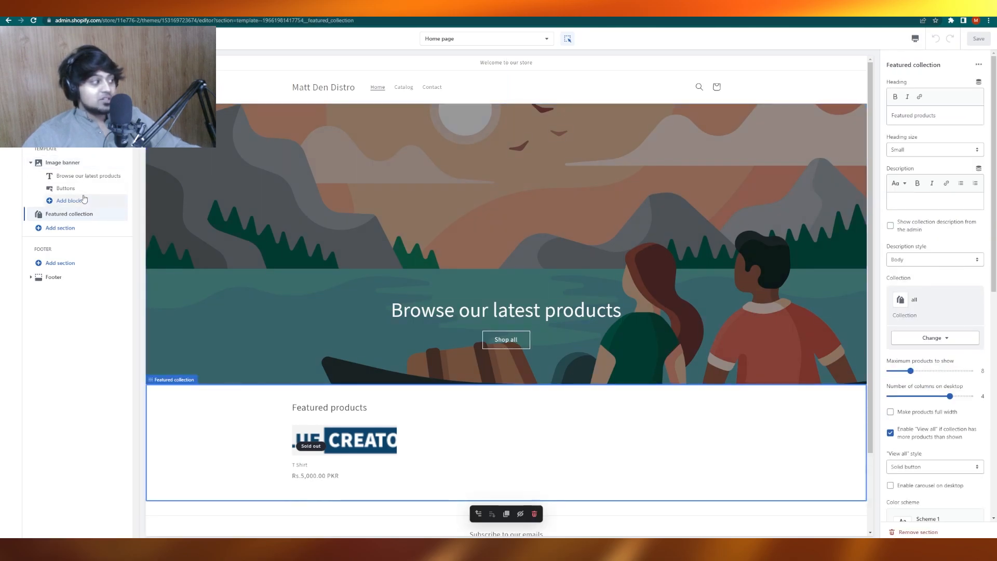
pyautogui.click(83, 176)
pyautogui.click(85, 188)
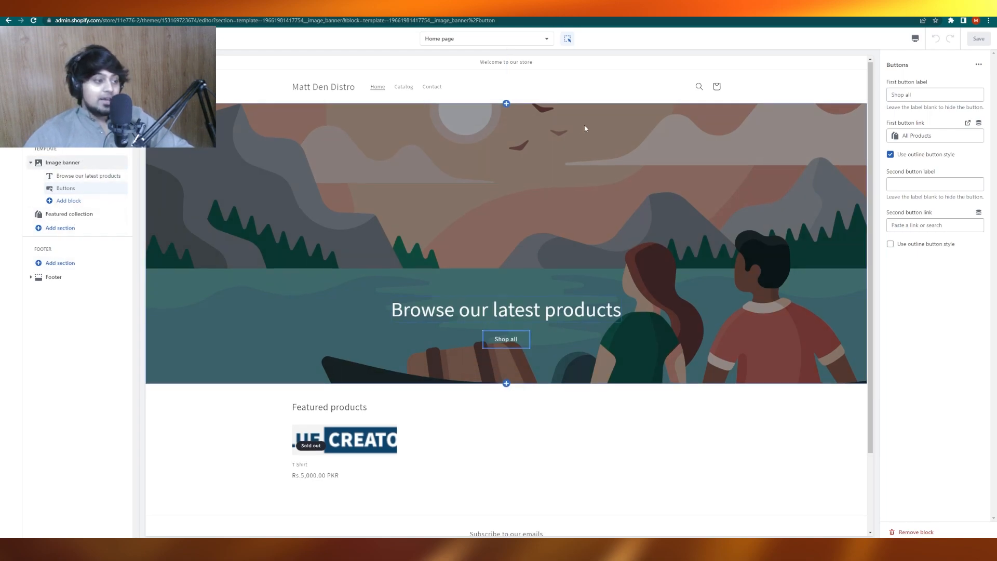
pyautogui.scroll(-2, 505, 289)
pyautogui.scroll(2, 447, 360)
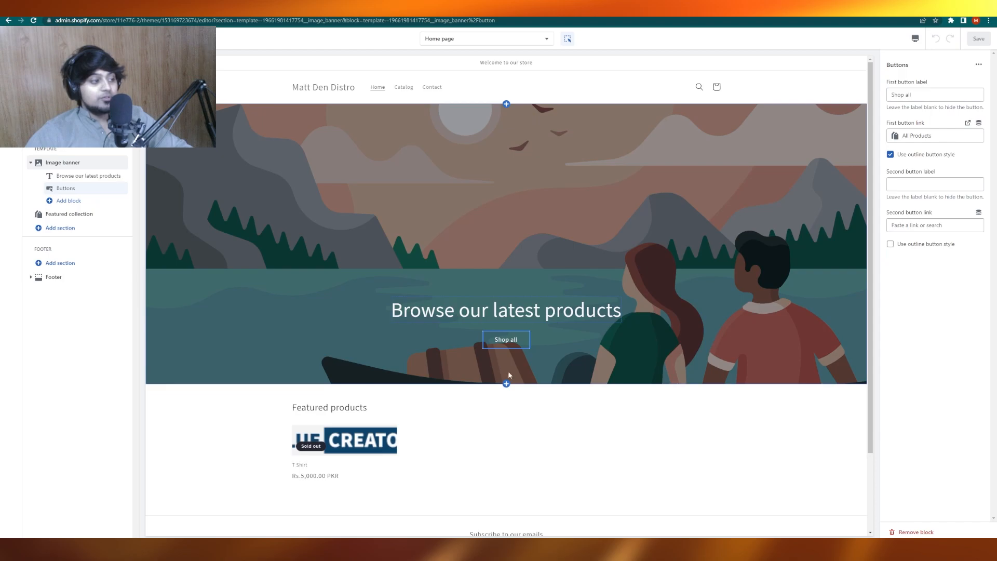
# Step: Set the image banner's first image to vc-logo_USEFORVIDEOINTRO from the store library and save the theme
pyautogui.click(480, 283)
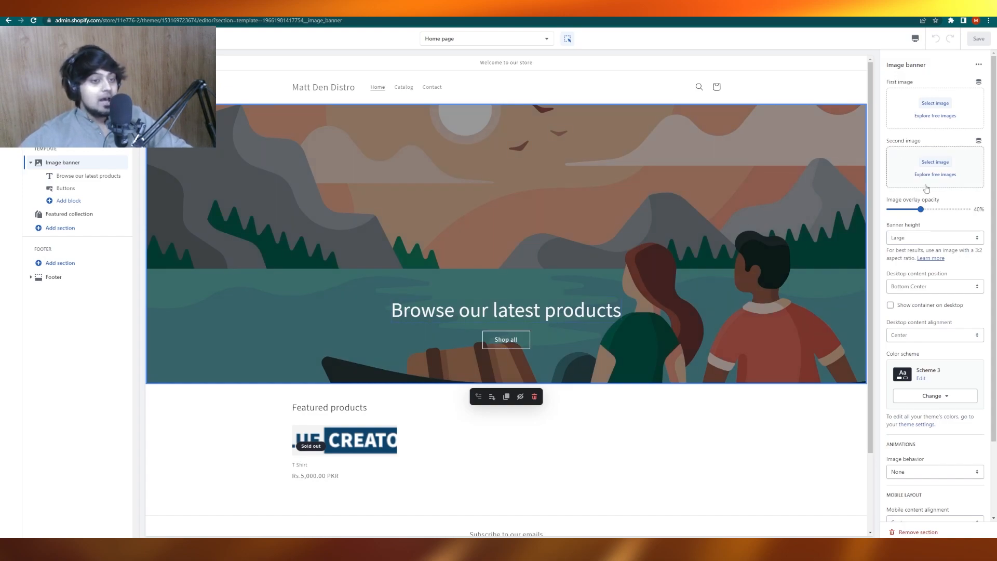
pyautogui.scroll(-2, 945, 216)
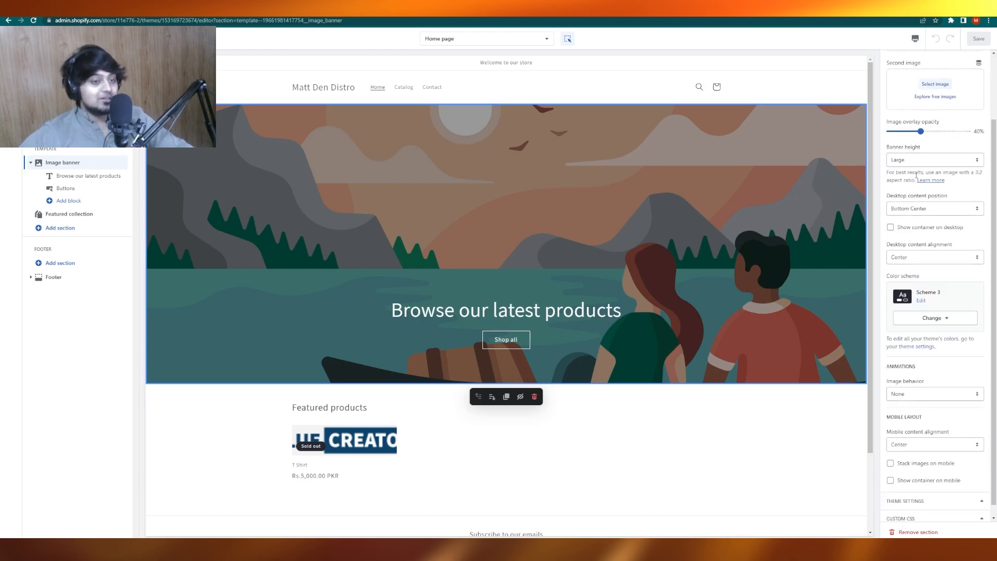
pyautogui.scroll(-1, 930, 218)
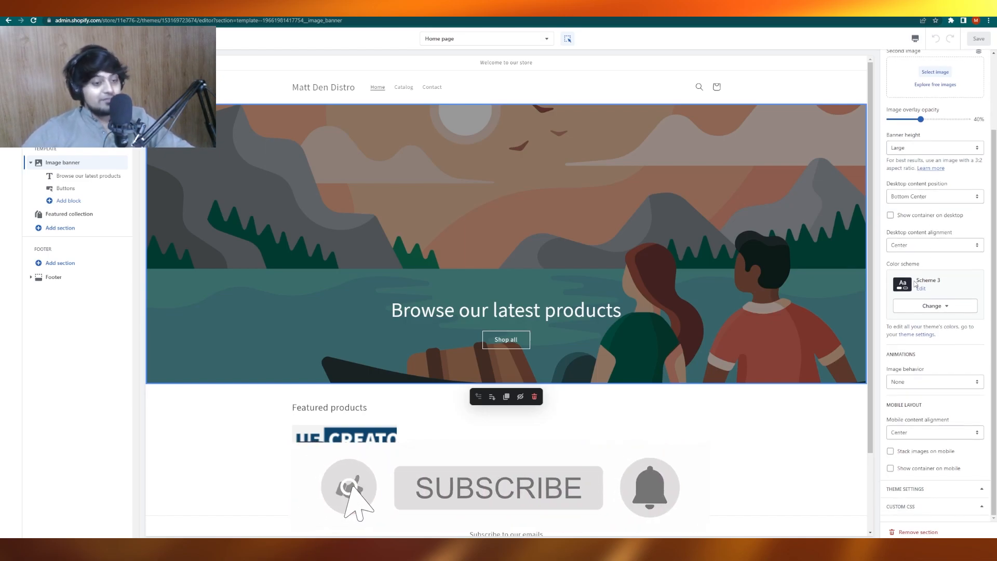
pyautogui.scroll(2, 915, 283)
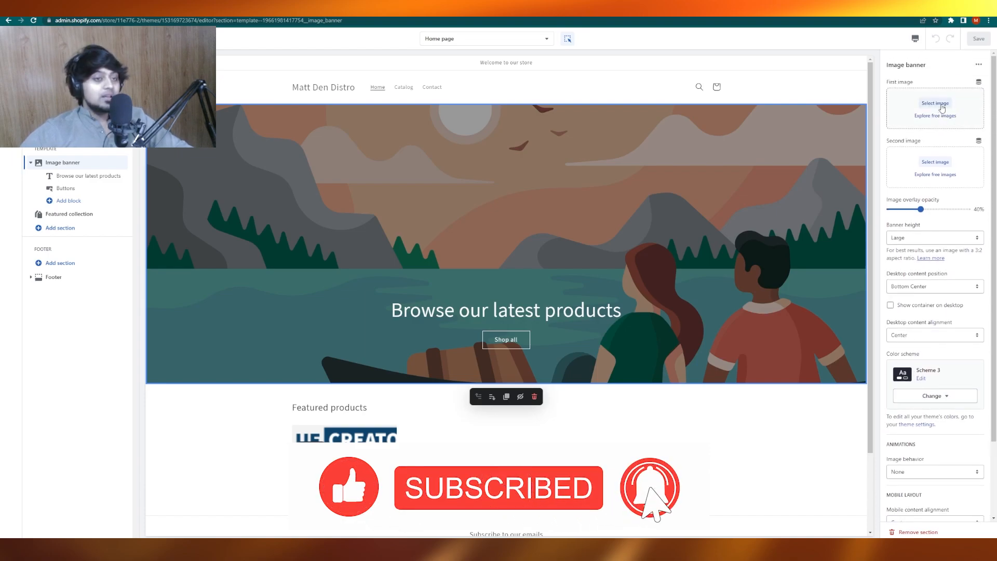
pyautogui.click(935, 104)
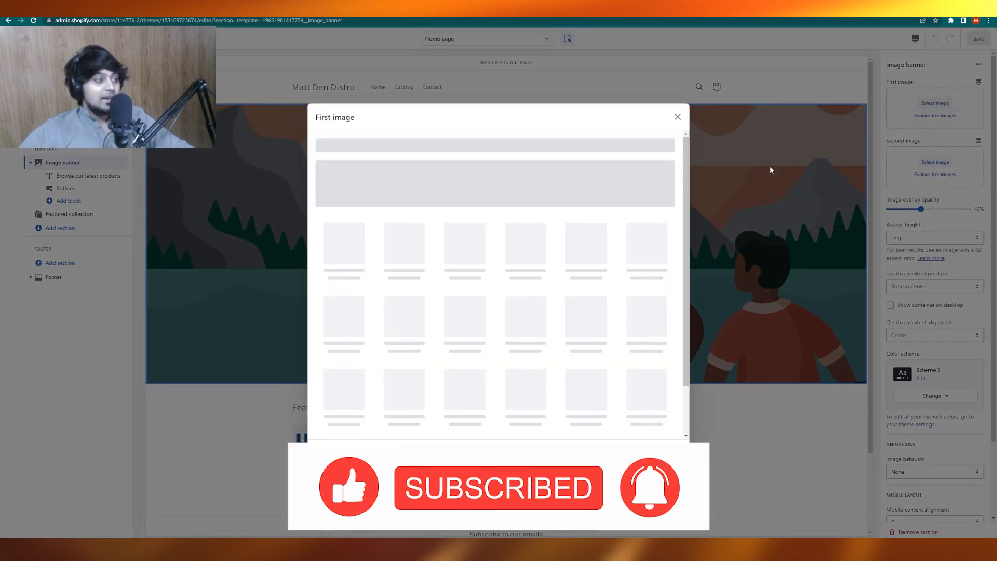
pyautogui.click(435, 214)
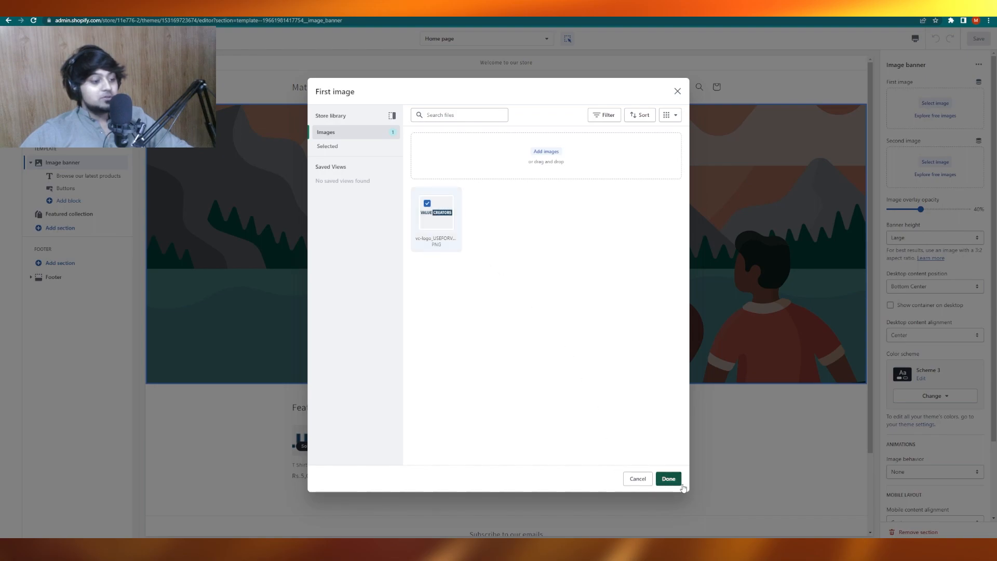
pyautogui.click(669, 478)
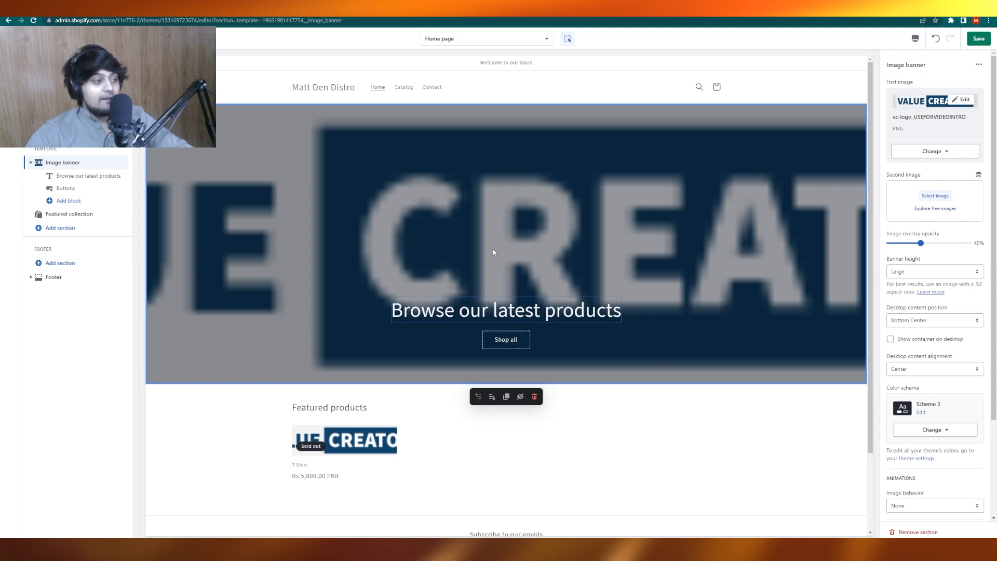
pyautogui.click(979, 39)
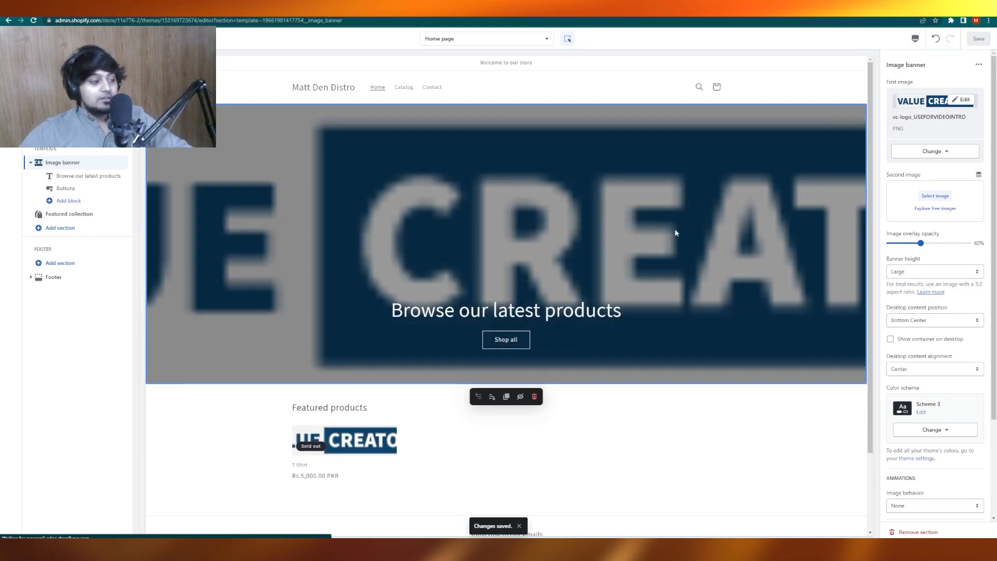
# Step: Change the image banner's heading to "To Whatever I Like" and save the theme
pyautogui.click(508, 314)
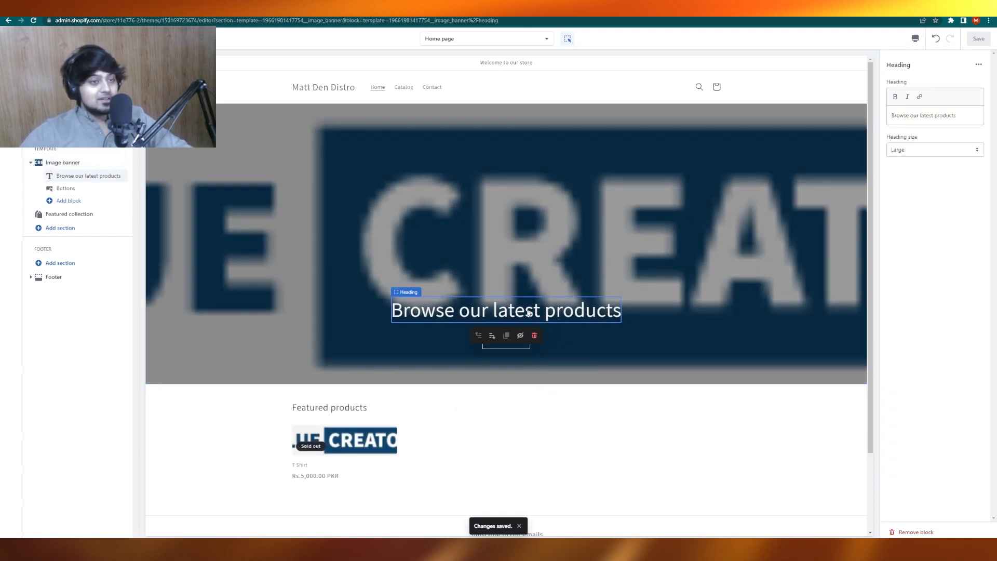
pyautogui.click(939, 114)
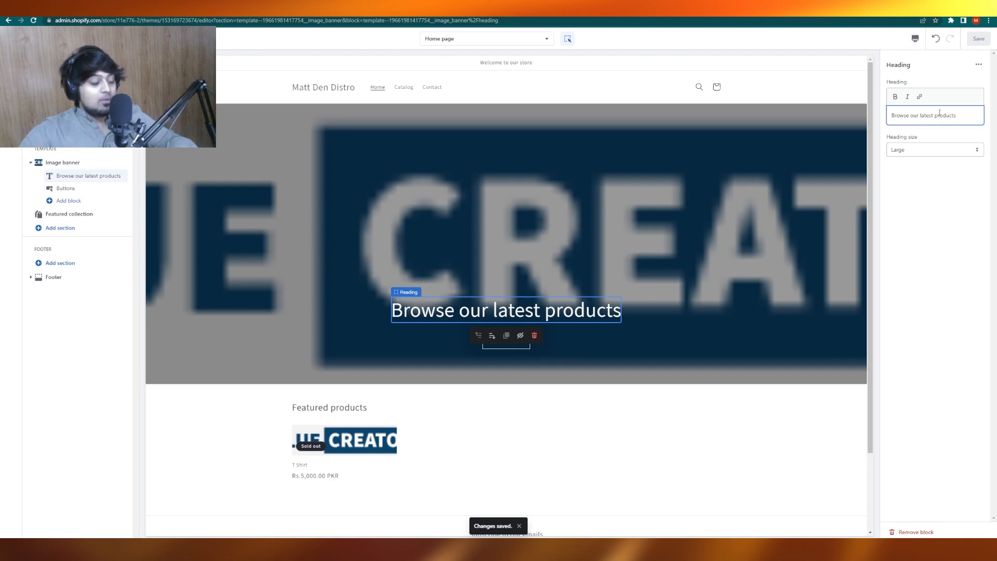
pyautogui.hotkey('ctrl', 'a')
pyautogui.write('To Whaeve')
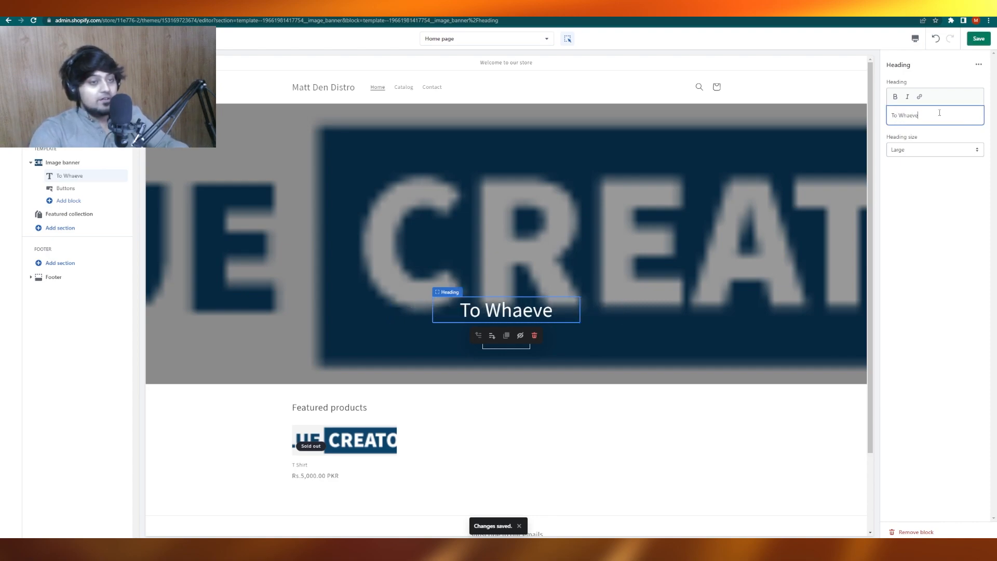
pyautogui.write('r I Like')
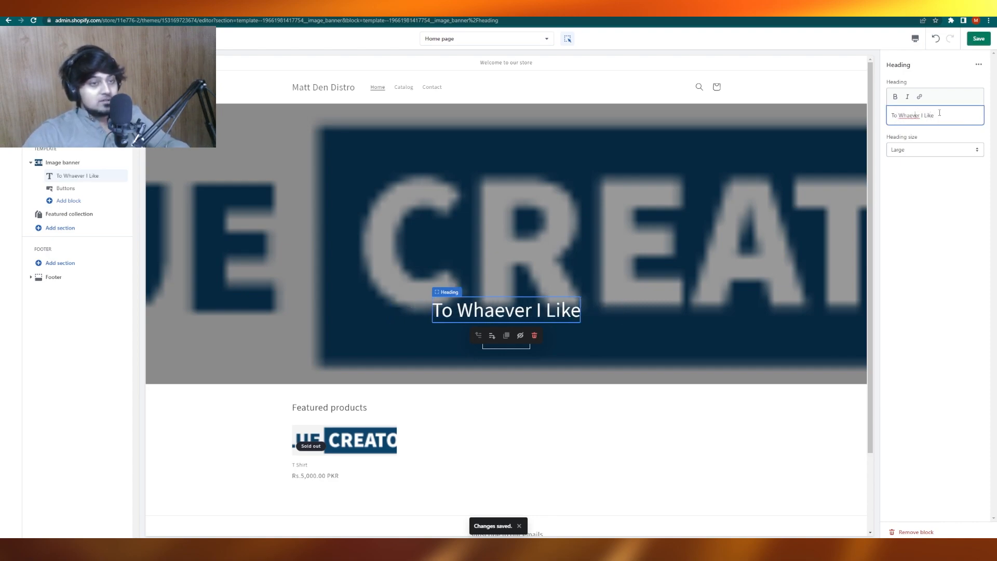
pyautogui.write('t')
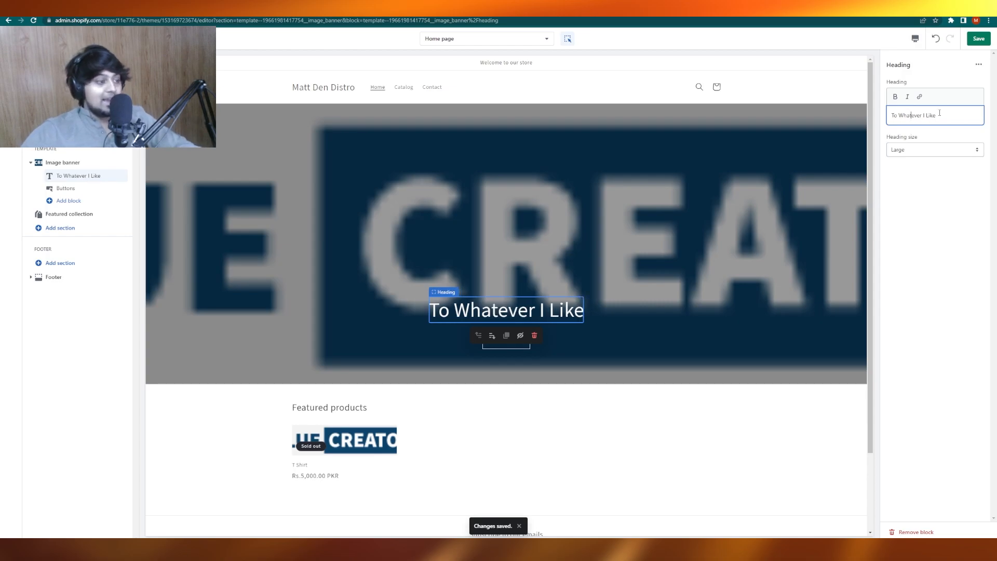
pyautogui.click(982, 40)
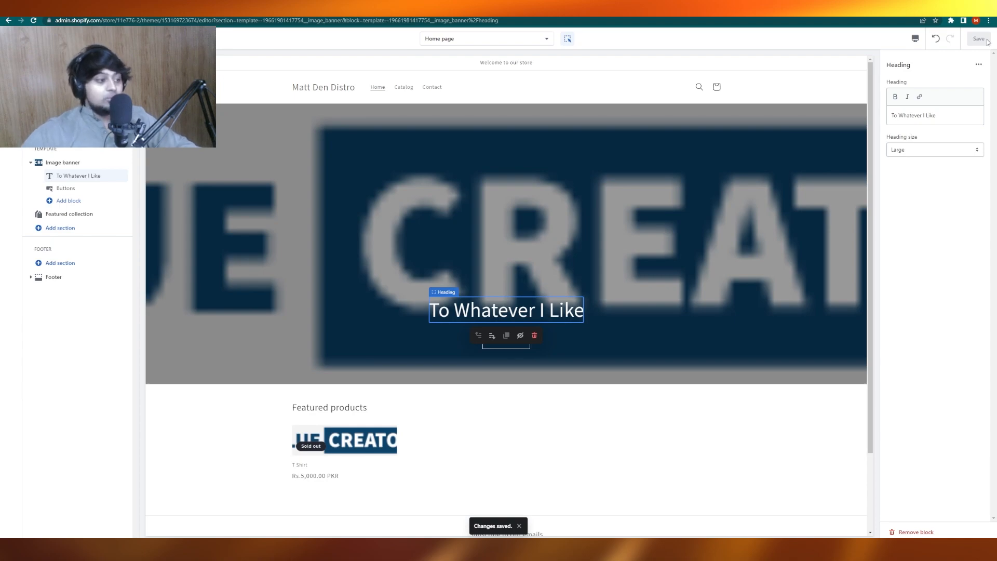
# Step: Add an Email signup section between the image banner and the featured products
pyautogui.scroll(-2, 677, 244)
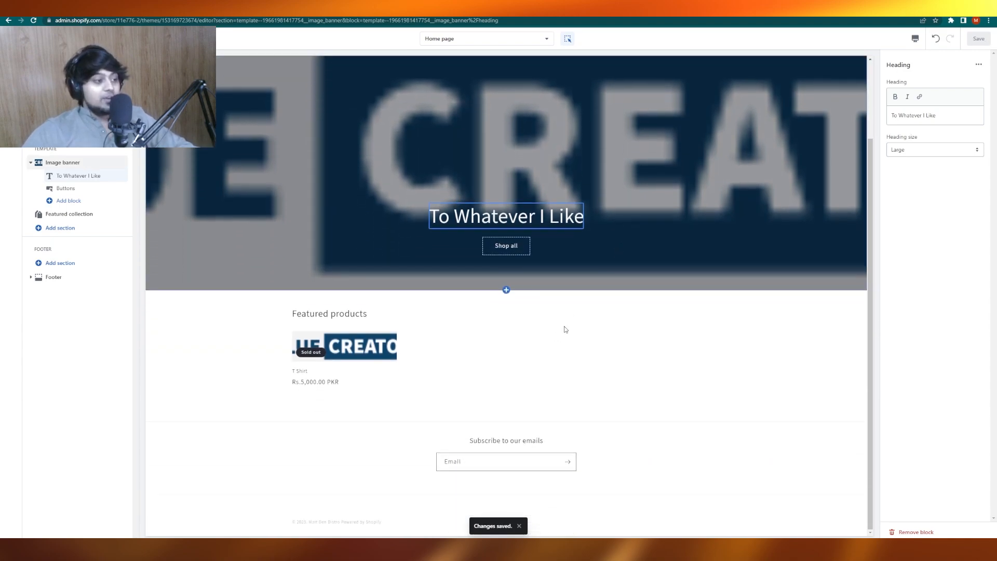
pyautogui.click(496, 290)
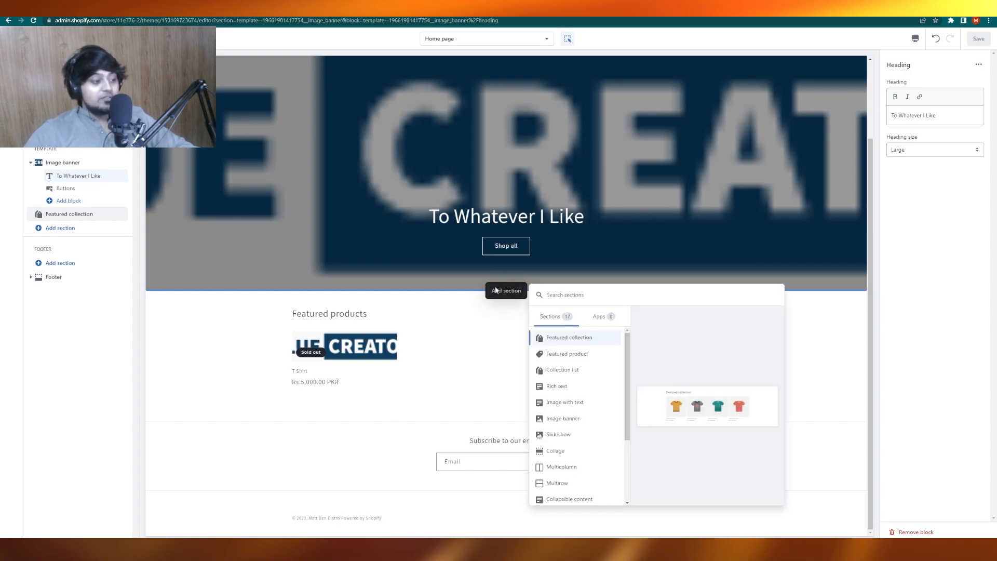
pyautogui.scroll(-2, 535, 358)
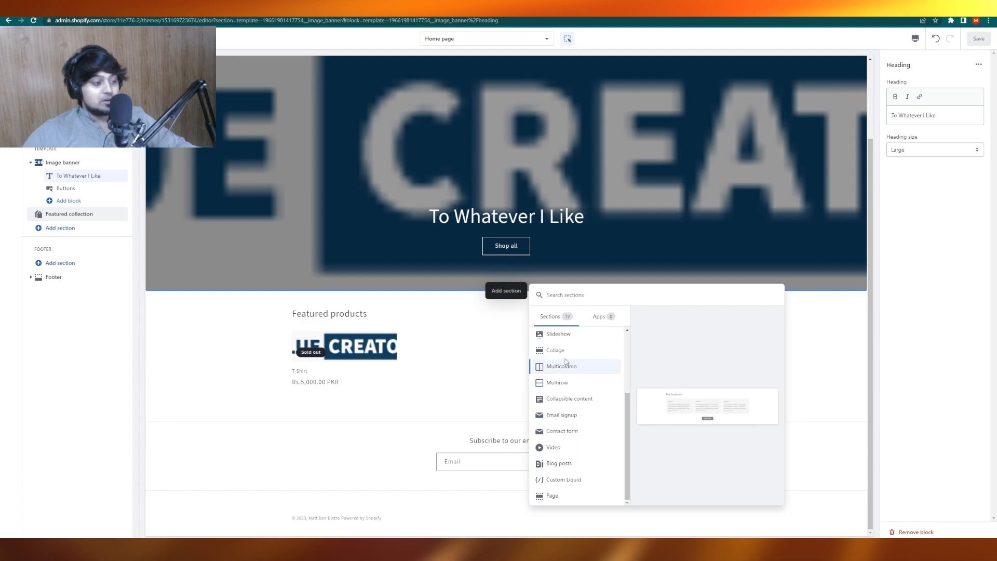
pyautogui.click(579, 413)
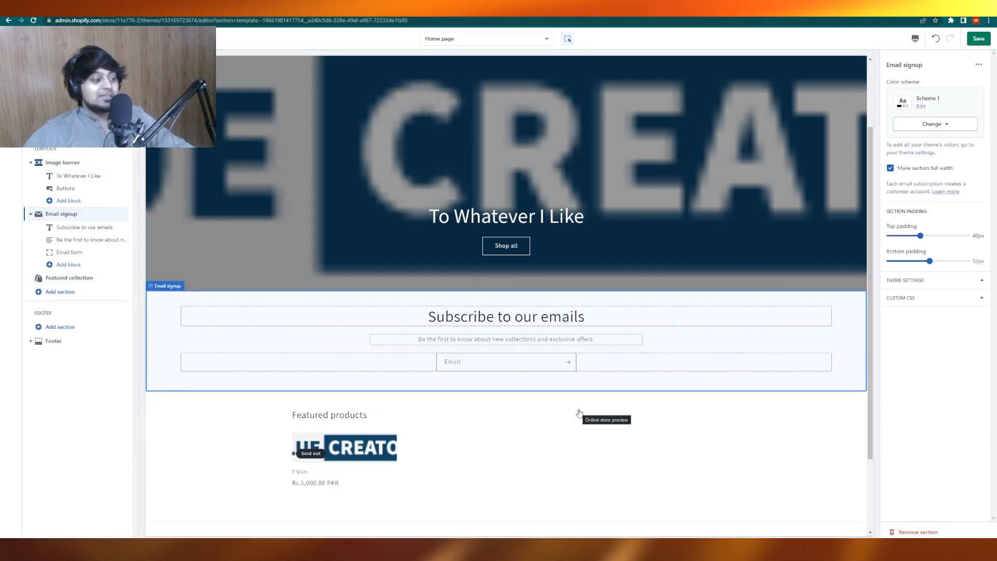
# Step: Bold "first to know about new collections and exclusive offers." in the email signup subheading and check the email form block
pyautogui.click(574, 320)
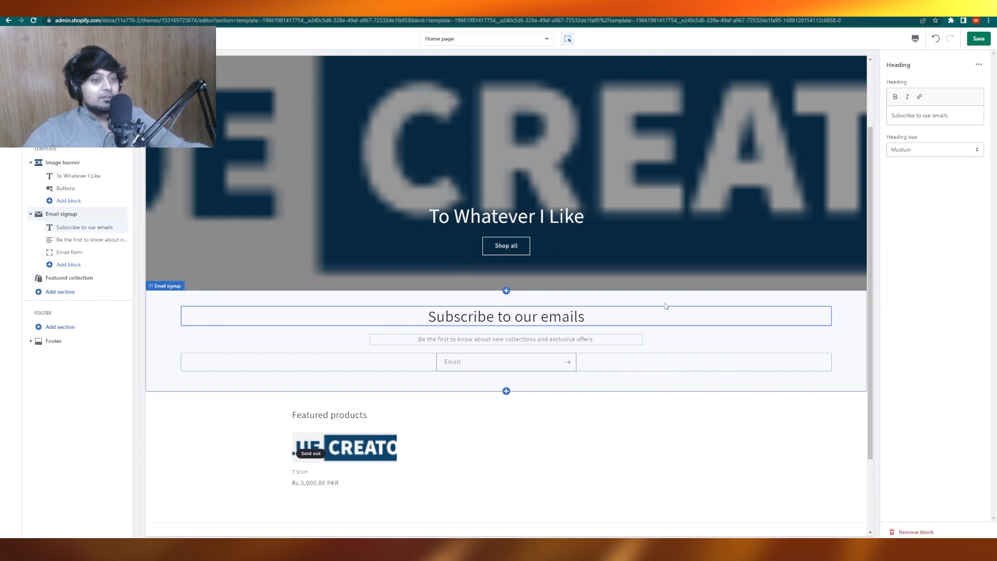
pyautogui.click(581, 339)
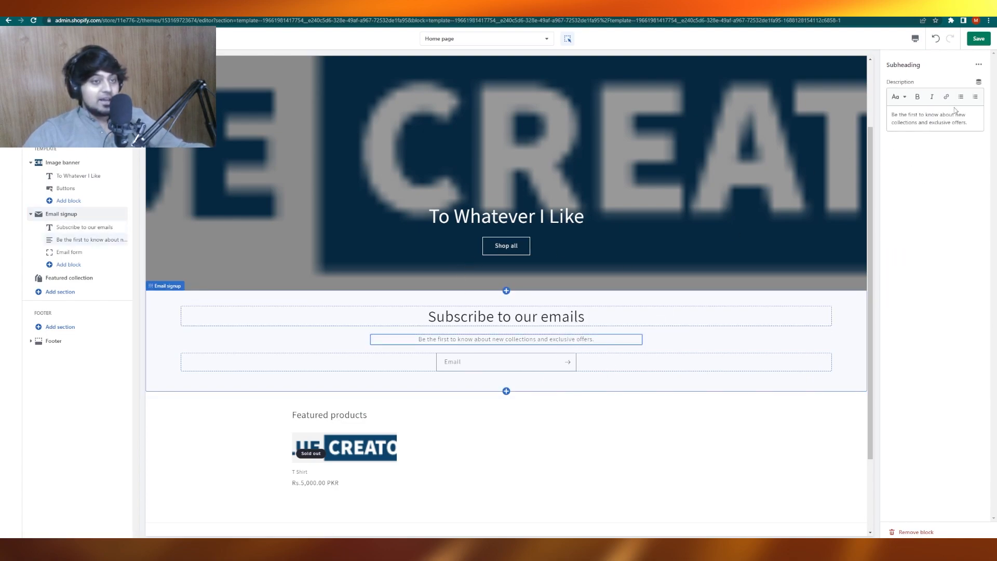
pyautogui.moveTo(972, 122); pyautogui.dragTo(907, 115)
pyautogui.click(917, 98)
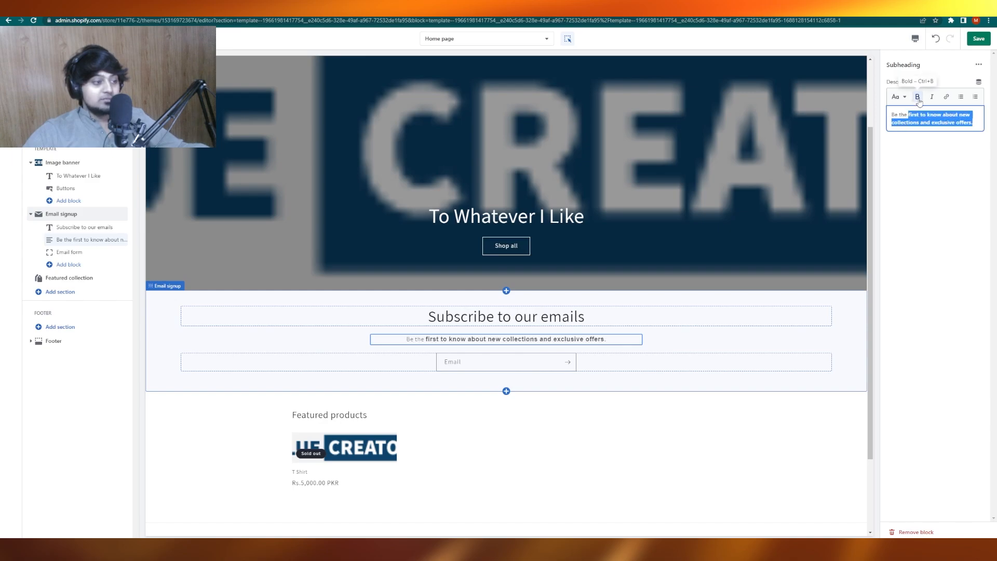
pyautogui.click(574, 332)
pyautogui.click(576, 393)
pyautogui.click(550, 367)
pyautogui.click(452, 364)
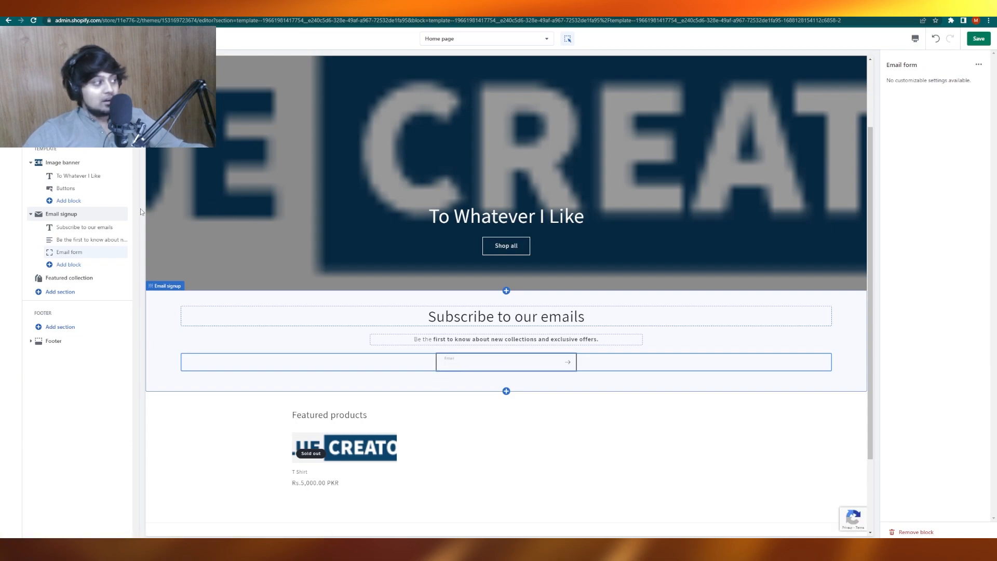
# Step: Move the Email signup section below the Featured collection section
pyautogui.click(73, 214)
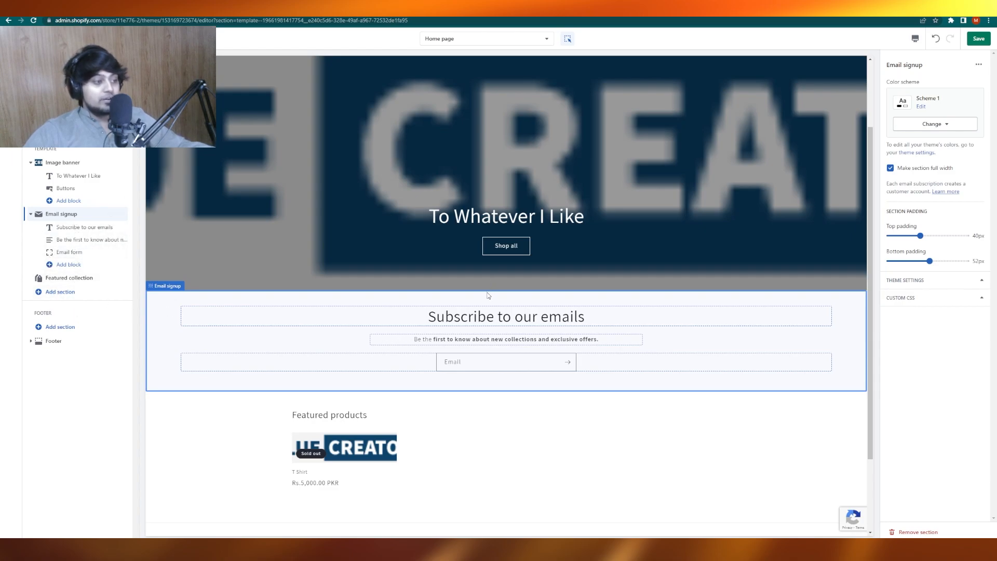
pyautogui.moveTo(111, 213); pyautogui.dragTo(115, 242)
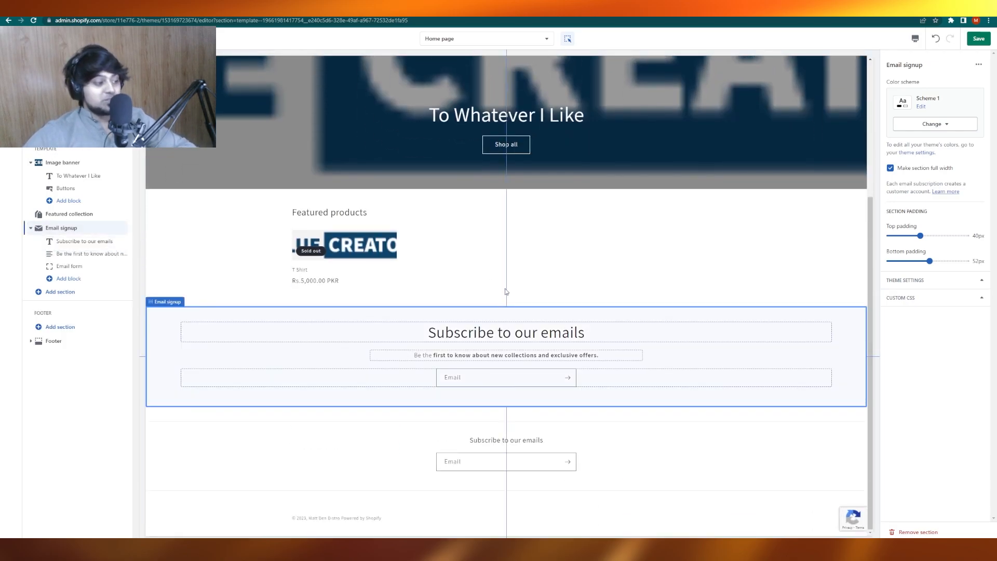
pyautogui.scroll(4, 503, 290)
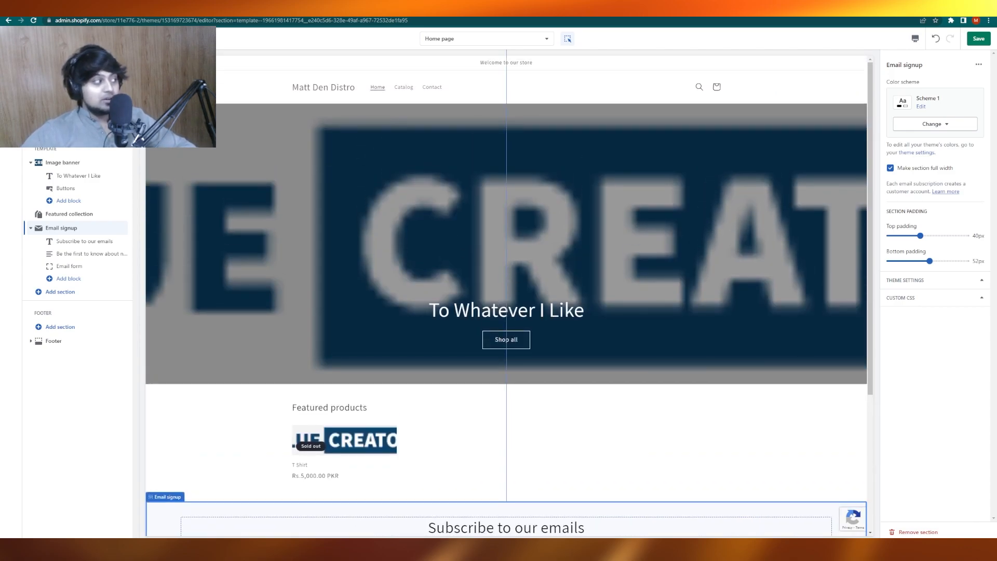
# Step: Set the theme's logo to the vc-logo_USEFORVIDEOINTRO image with a desktop logo width of 130 px
pyautogui.click(11, 79)
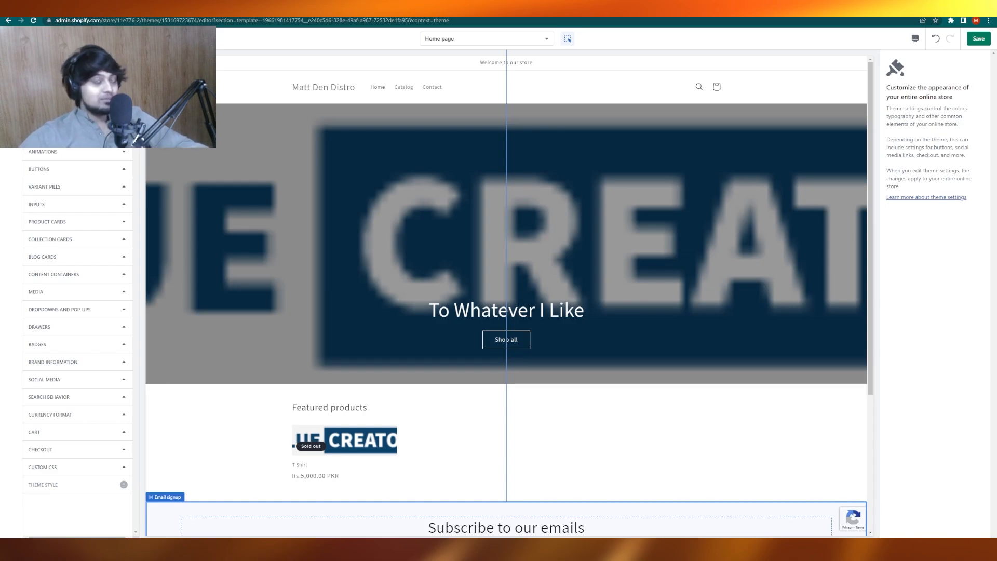
pyautogui.click(76, 81)
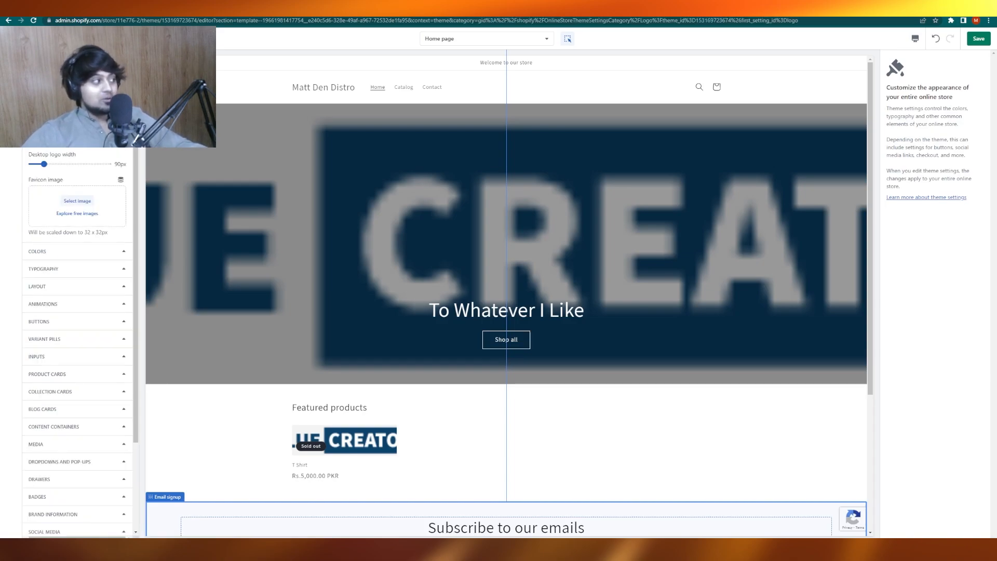
pyautogui.click(77, 118)
pyautogui.click(435, 213)
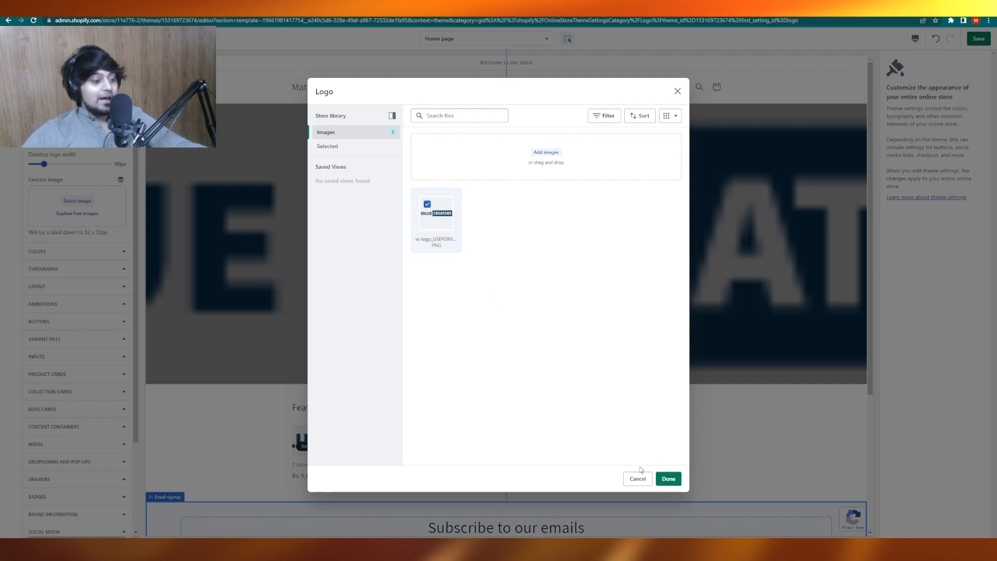
pyautogui.click(668, 478)
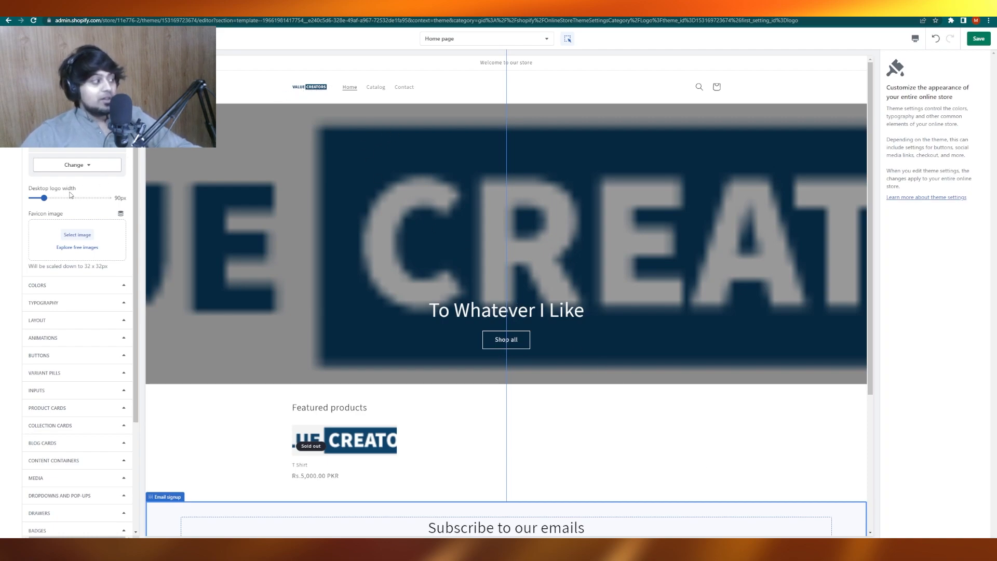
pyautogui.moveTo(44, 198)
pyautogui.mouseDown()
pyautogui.moveTo(65, 198)
pyautogui.moveTo(55, 197)
pyautogui.mouseUp()
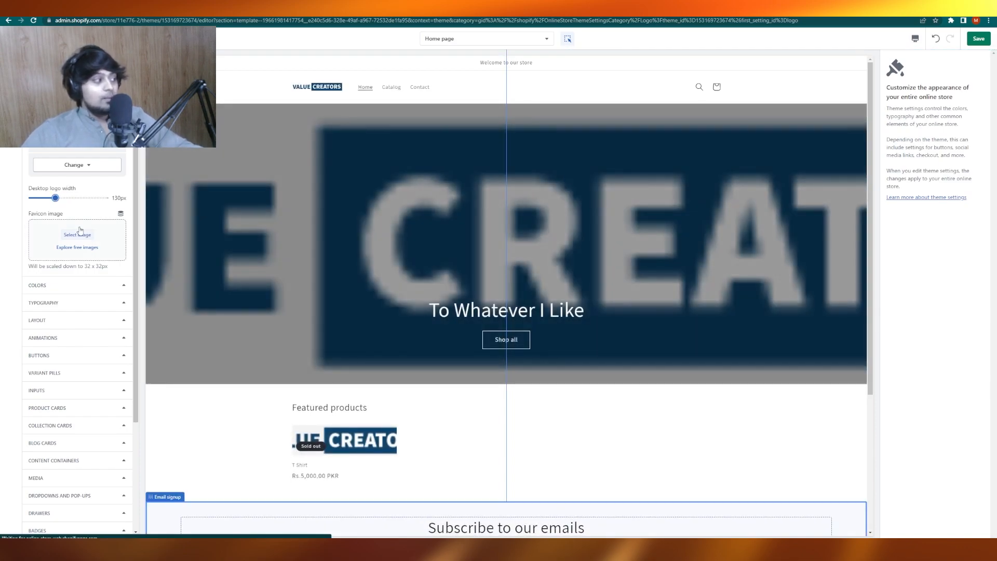
# Step: Set the theme's favicon image to vc-logo_USEFORVIDEOINTRO from the store library
pyautogui.click(78, 235)
pyautogui.click(435, 212)
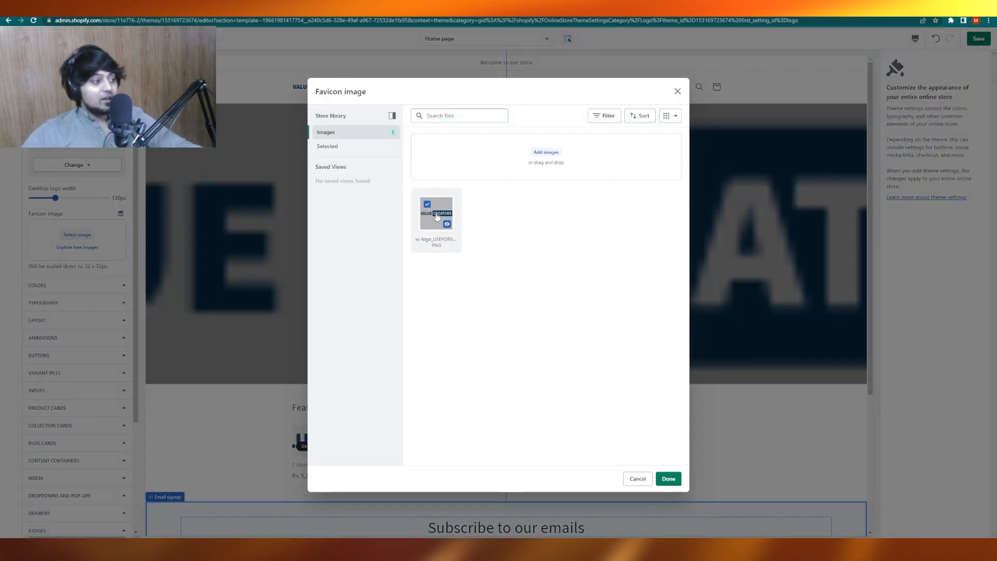
pyautogui.click(668, 478)
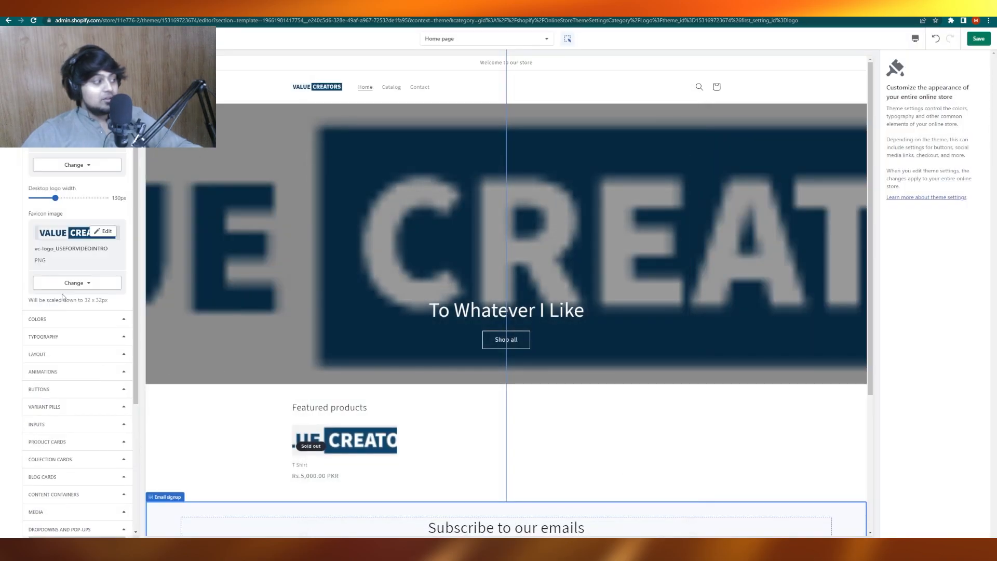
# Step: Examine the theme's color schemes and the featured collection section's settings
pyautogui.click(58, 318)
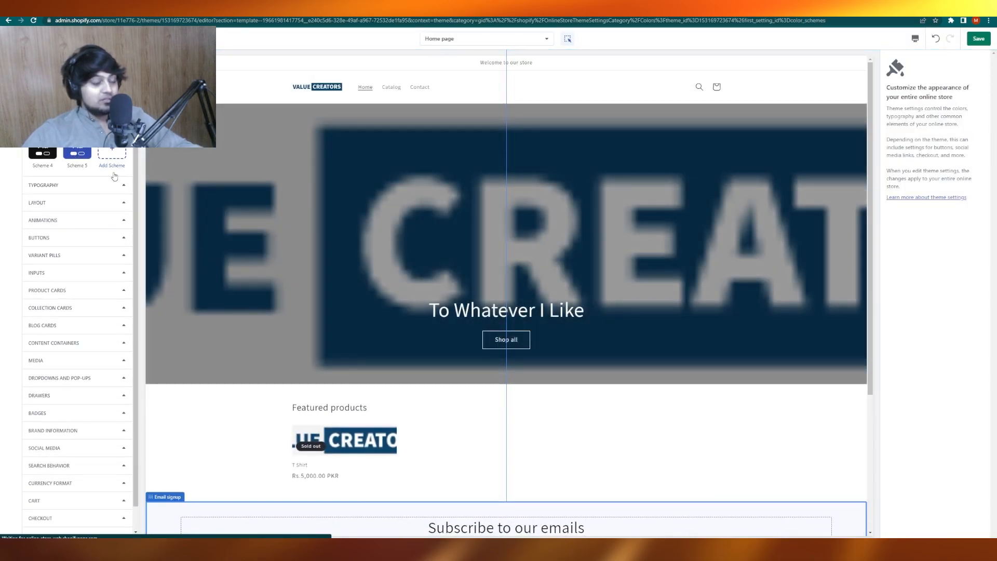
pyautogui.scroll(-4, 493, 296)
pyautogui.click(485, 300)
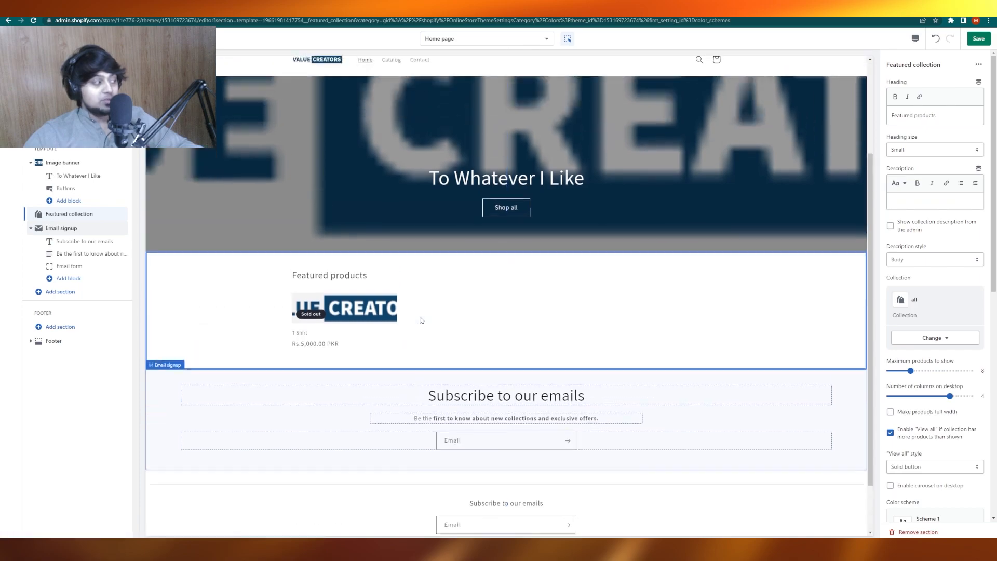
pyautogui.click(11, 78)
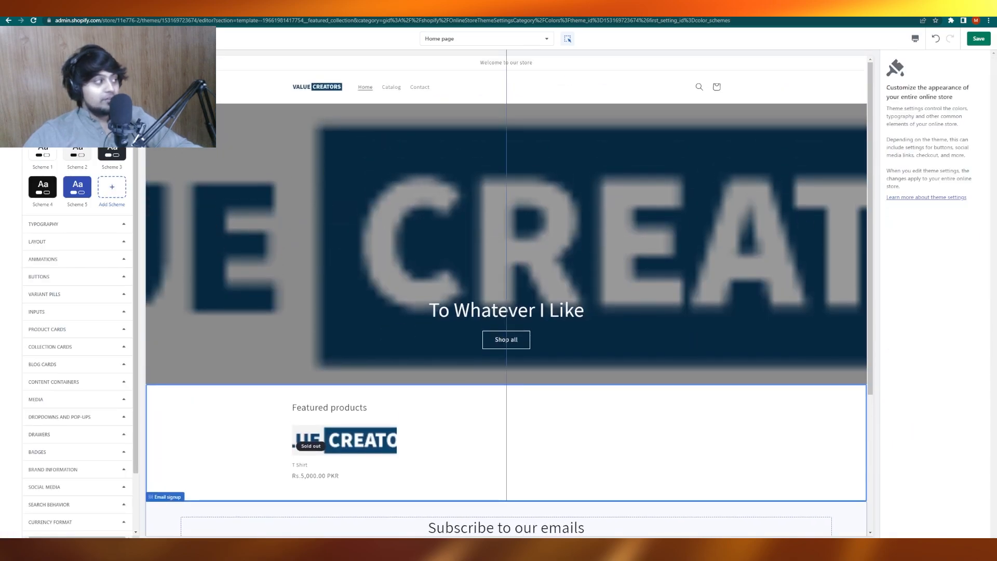
# Step: Set the theme's heading font to Poppins and its font size scale to 110%
pyautogui.click(41, 229)
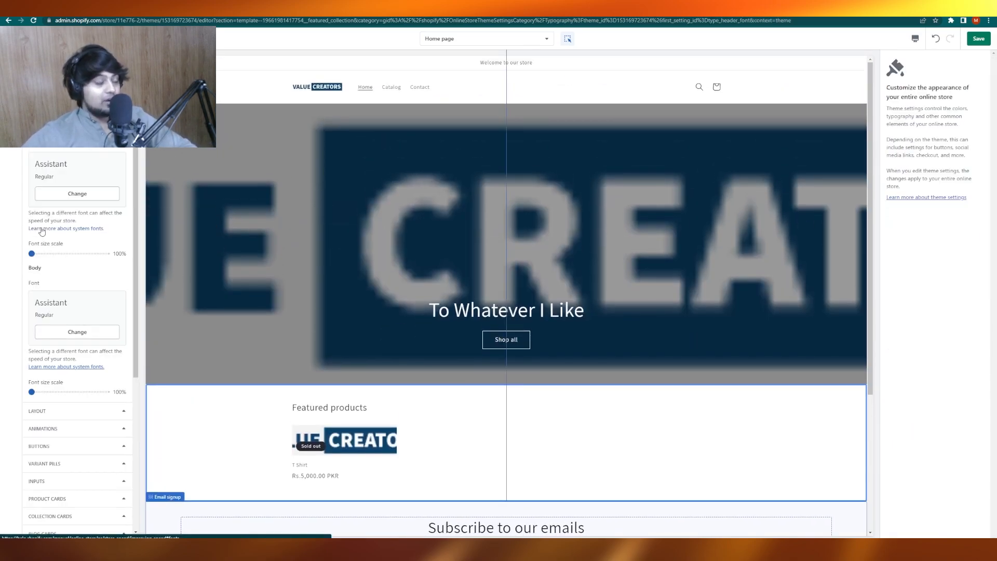
pyautogui.click(73, 191)
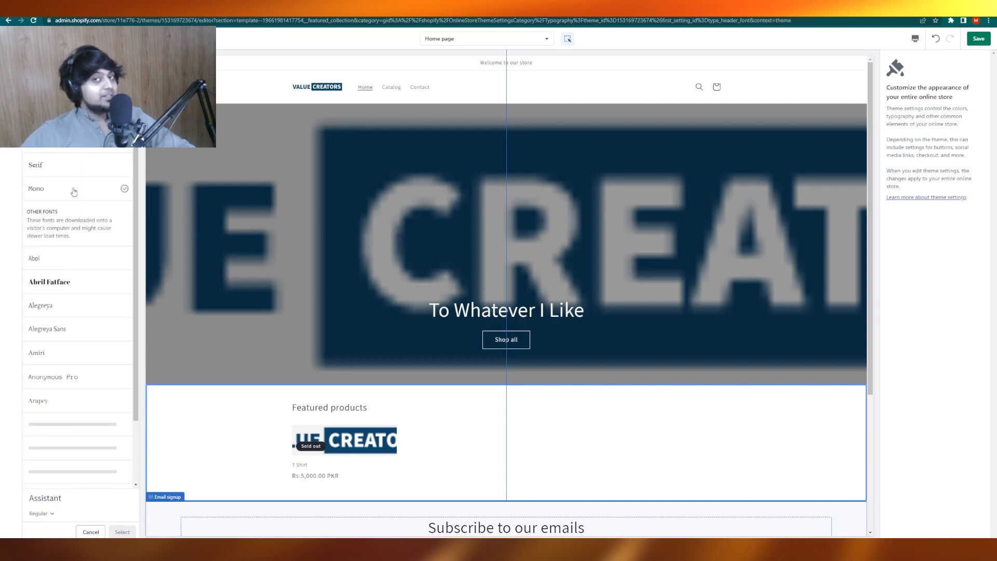
pyautogui.scroll(-2, 72, 200)
pyautogui.scroll(2, 72, 206)
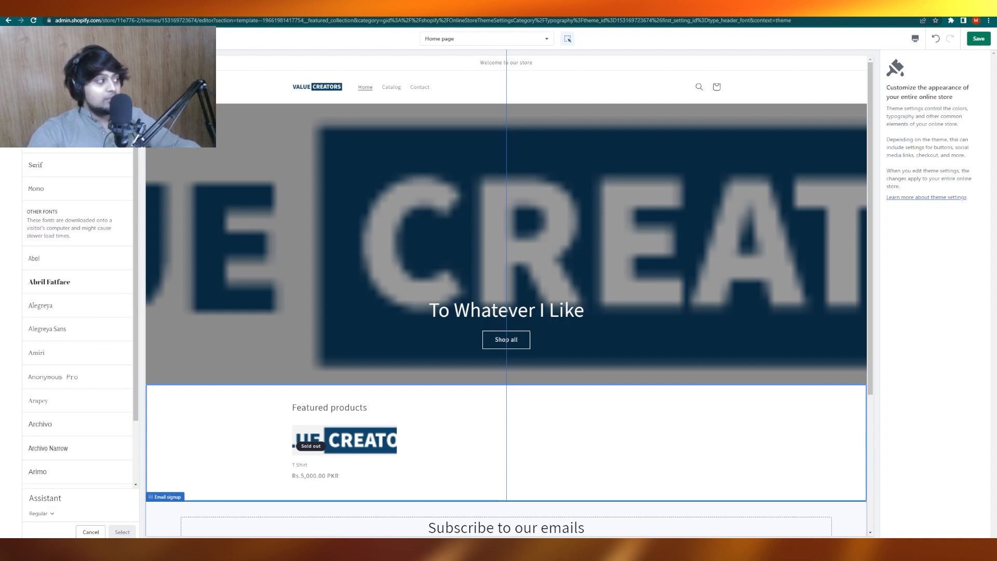
pyautogui.write('poppins')
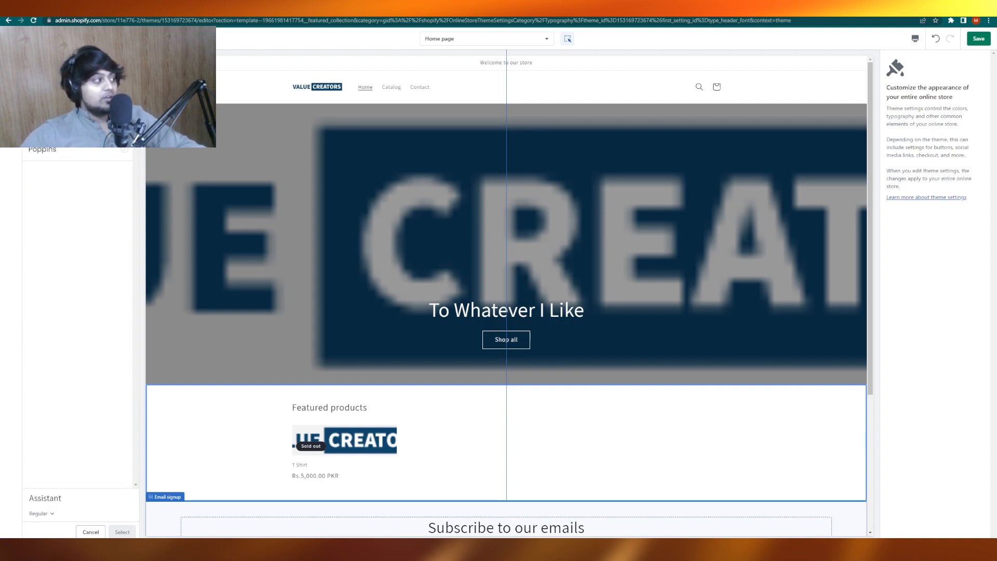
pyautogui.click(65, 146)
pyautogui.click(122, 532)
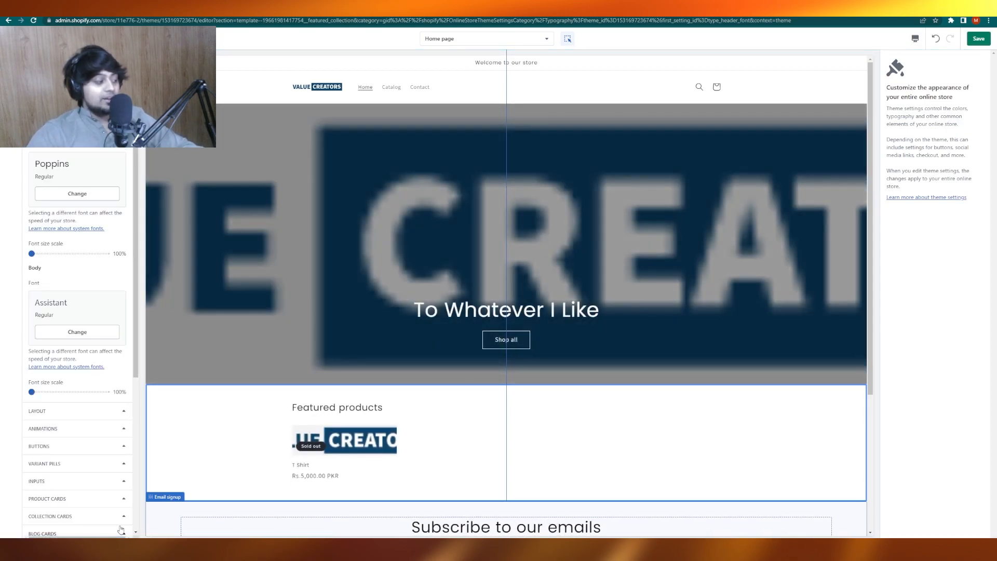
pyautogui.scroll(-3, 529, 414)
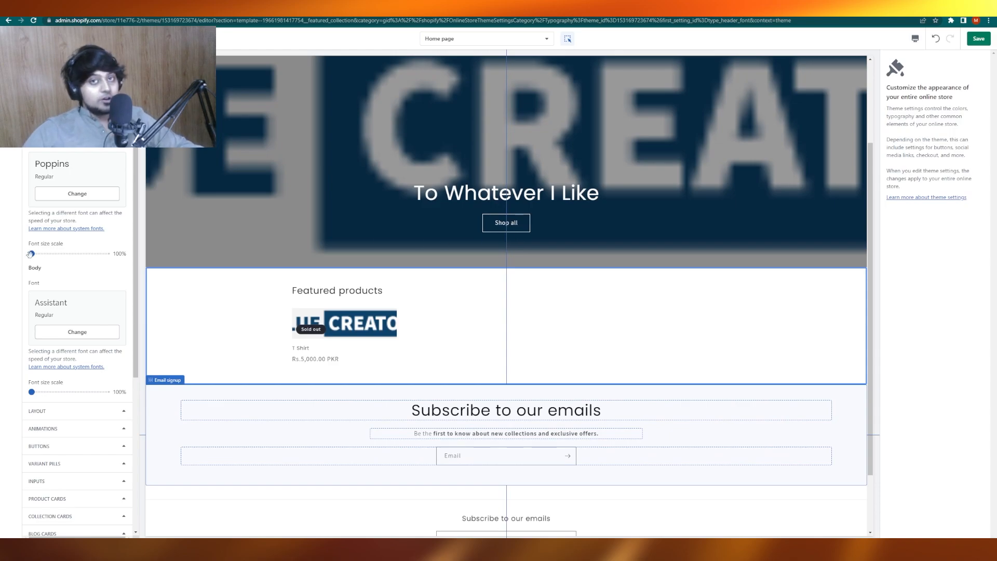
pyautogui.moveTo(32, 254); pyautogui.dragTo(46, 253)
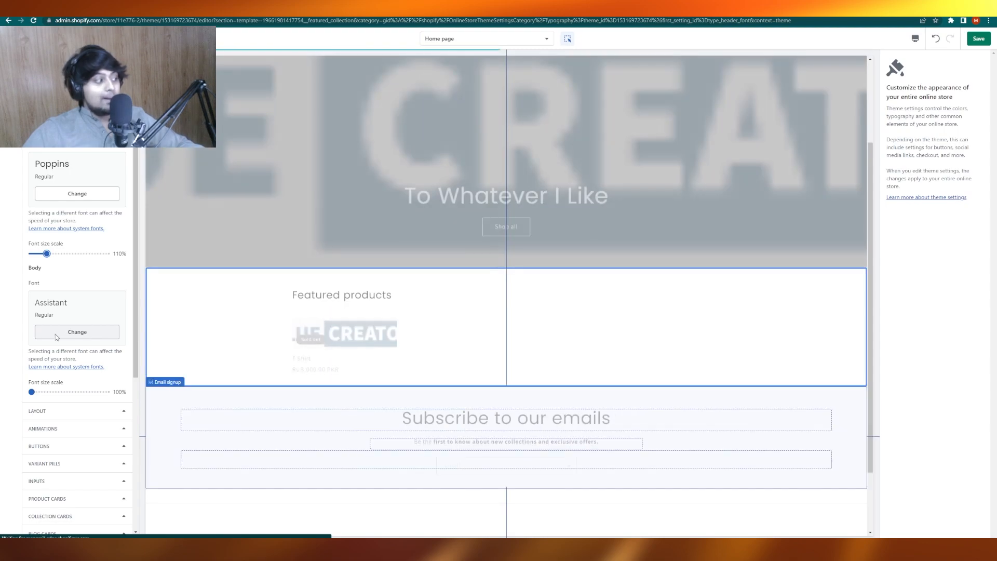
# Step: Set the theme's body font to Abril Fatface
pyautogui.click(56, 335)
pyautogui.click(72, 282)
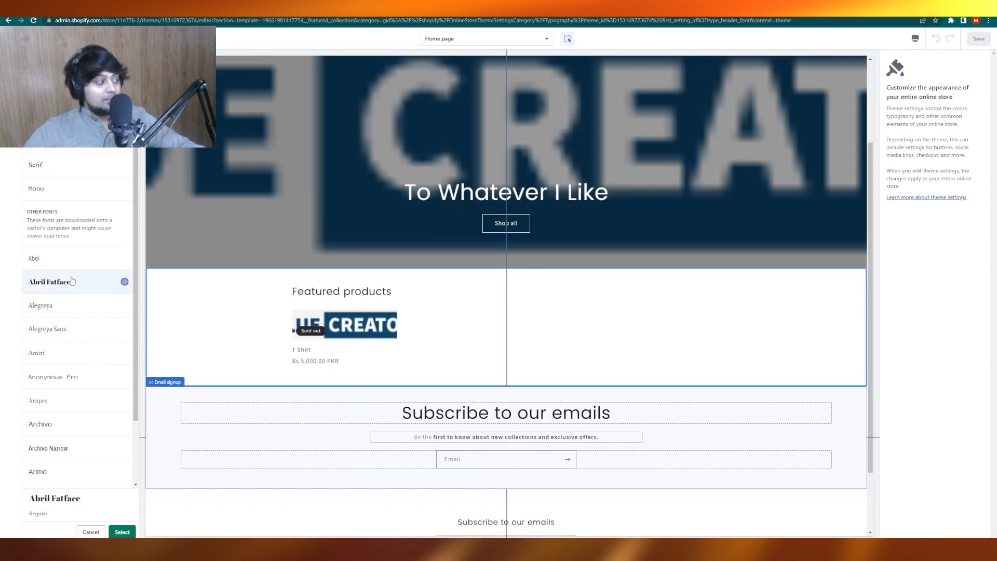
pyautogui.scroll(1, 99, 322)
pyautogui.click(122, 532)
# Step: Examine the theme settings for layout, animations, variant pills and blog cards
pyautogui.scroll(-5, 78, 337)
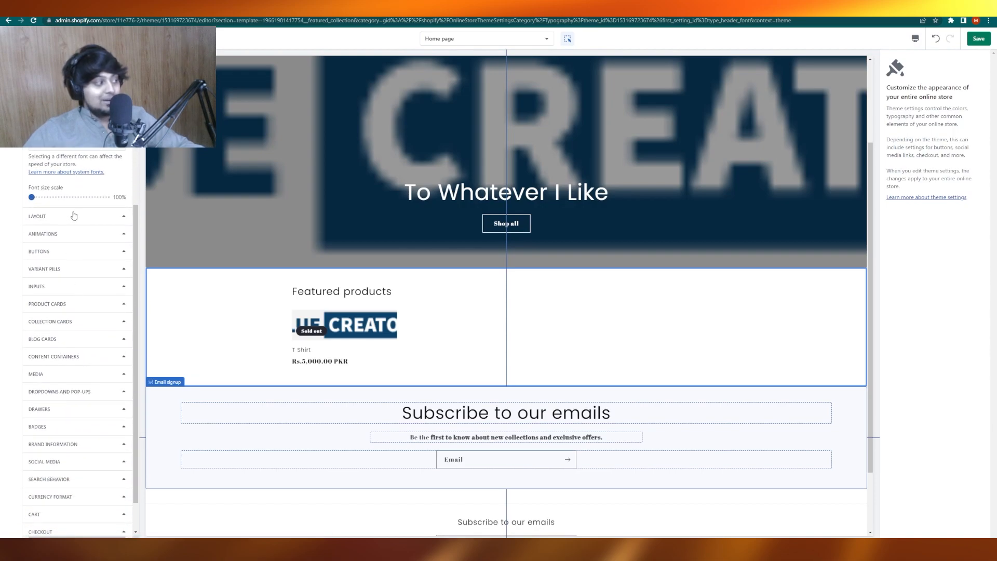
pyautogui.click(73, 215)
pyautogui.click(70, 194)
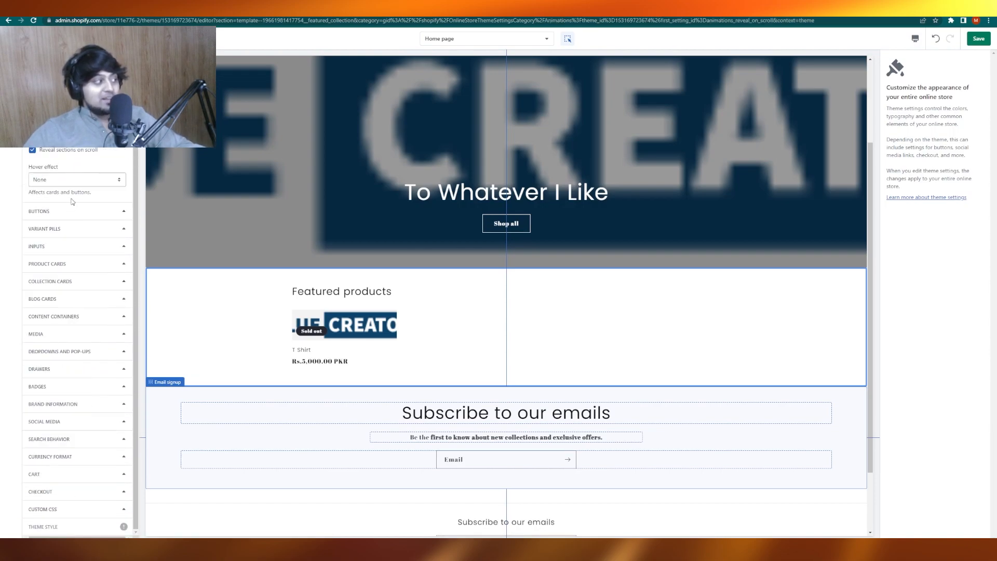
pyautogui.click(67, 228)
pyautogui.click(60, 301)
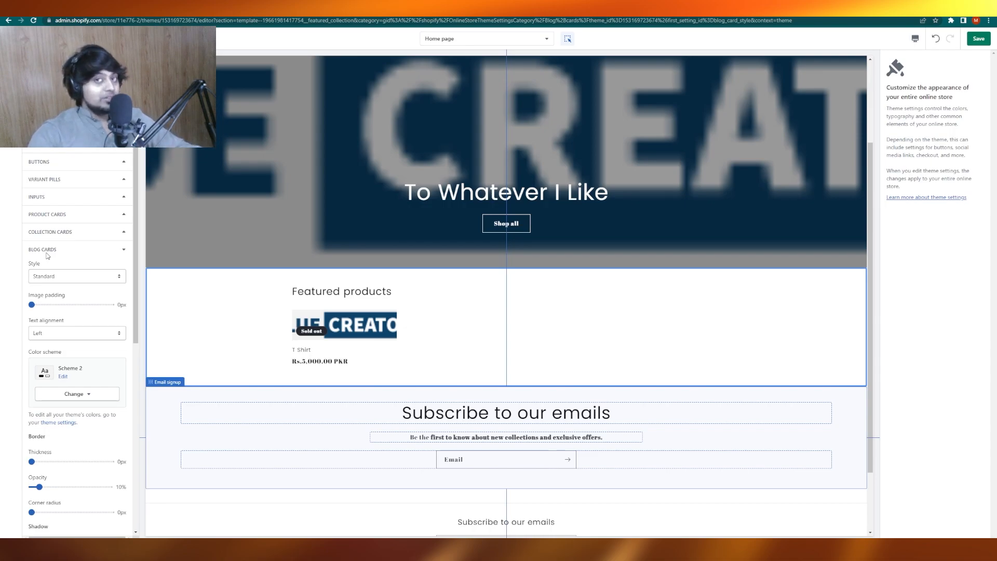
pyautogui.click(46, 253)
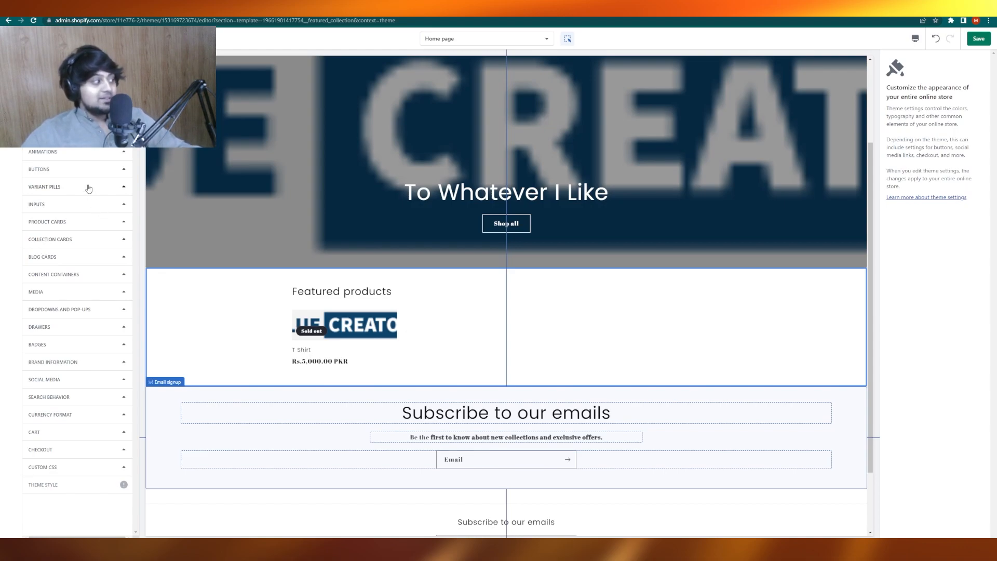
# Step: Set the theme buttons' corner radius to 8 px and their border thickness to 6 px
pyautogui.click(102, 170)
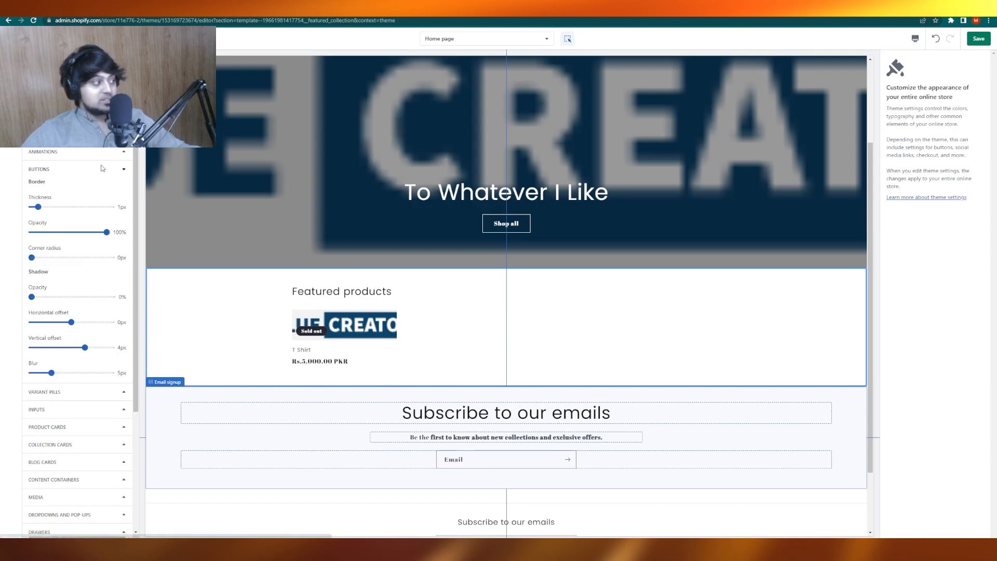
pyautogui.click(508, 226)
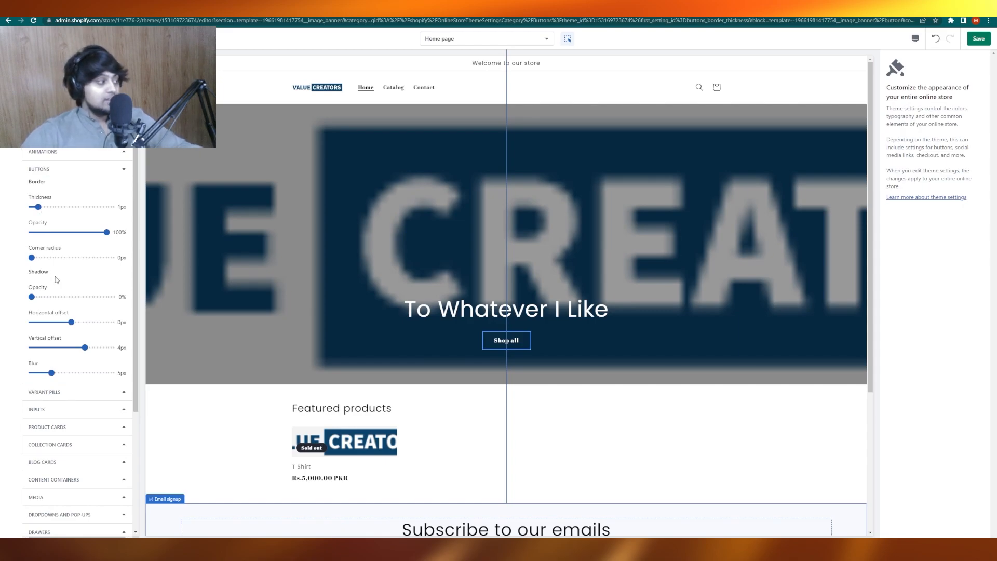
pyautogui.moveTo(31, 258); pyautogui.dragTo(47, 257)
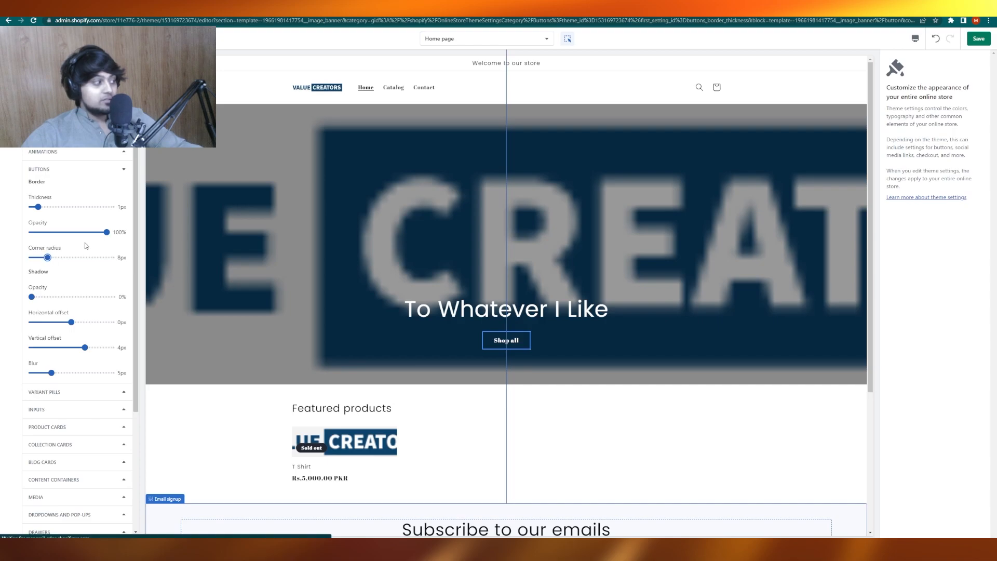
pyautogui.moveTo(38, 205); pyautogui.dragTo(72, 206)
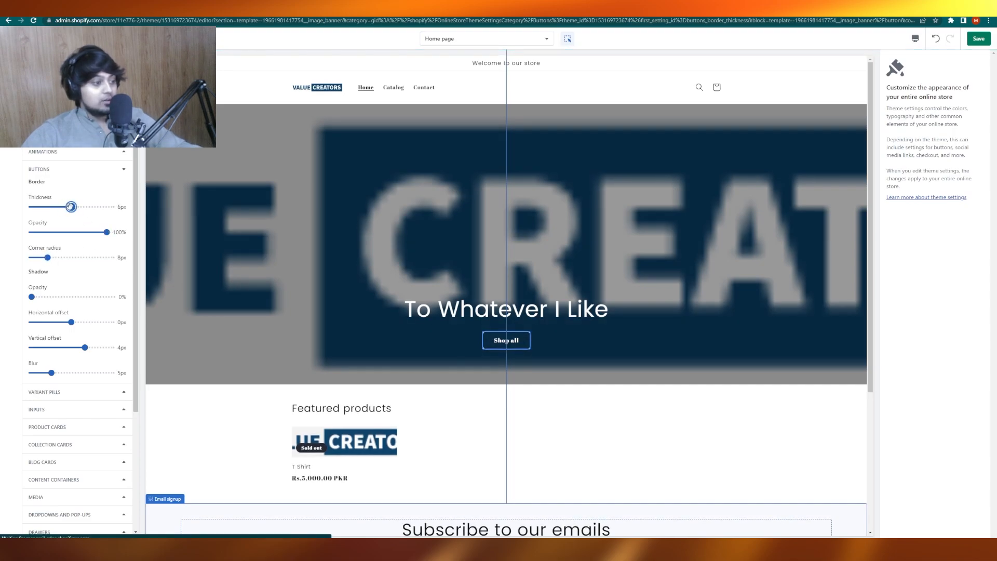
# Step: Set the theme buttons' shadow to a horizontal offset of 6 px and a blur of 15 px
pyautogui.scroll(-1, 75, 273)
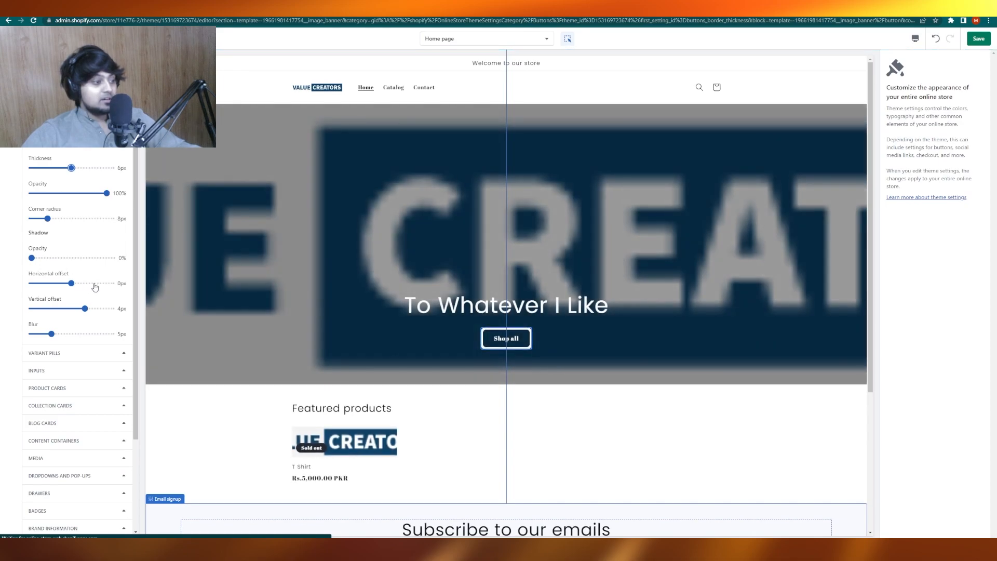
pyautogui.moveTo(71, 283); pyautogui.dragTo(92, 283)
pyautogui.scroll(-3, 70, 303)
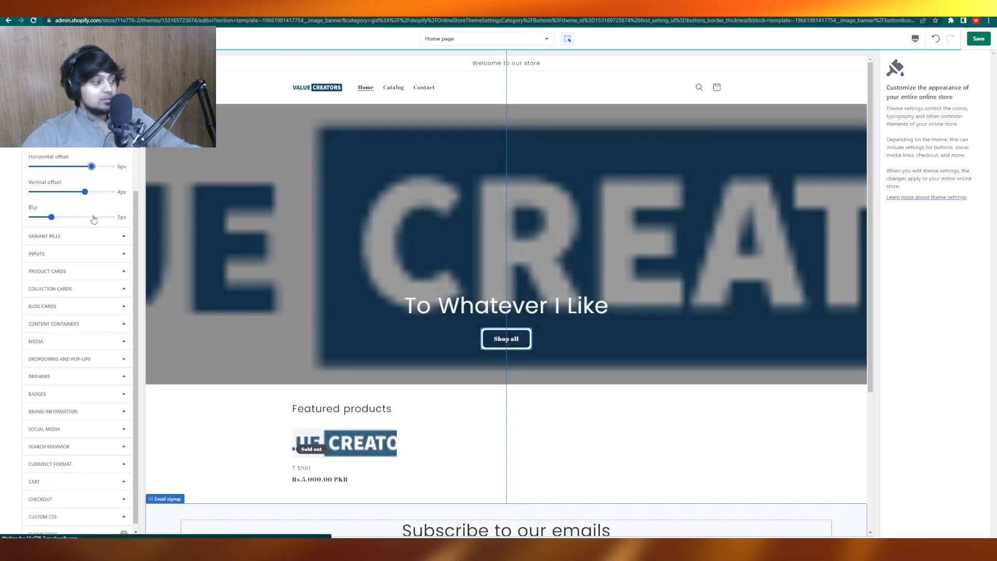
pyautogui.click(89, 217)
pyautogui.scroll(-4, 300, 348)
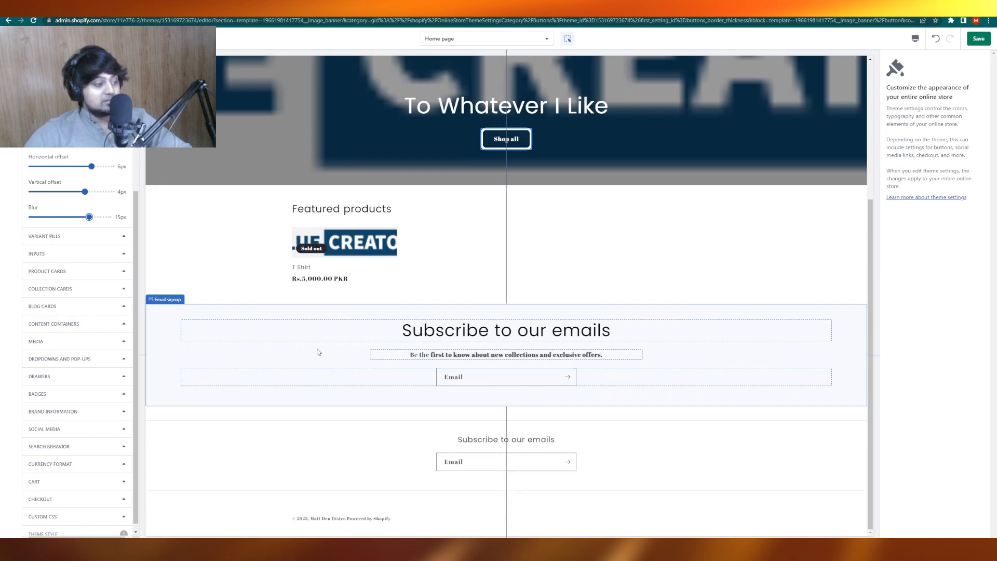
pyautogui.scroll(-1, 79, 254)
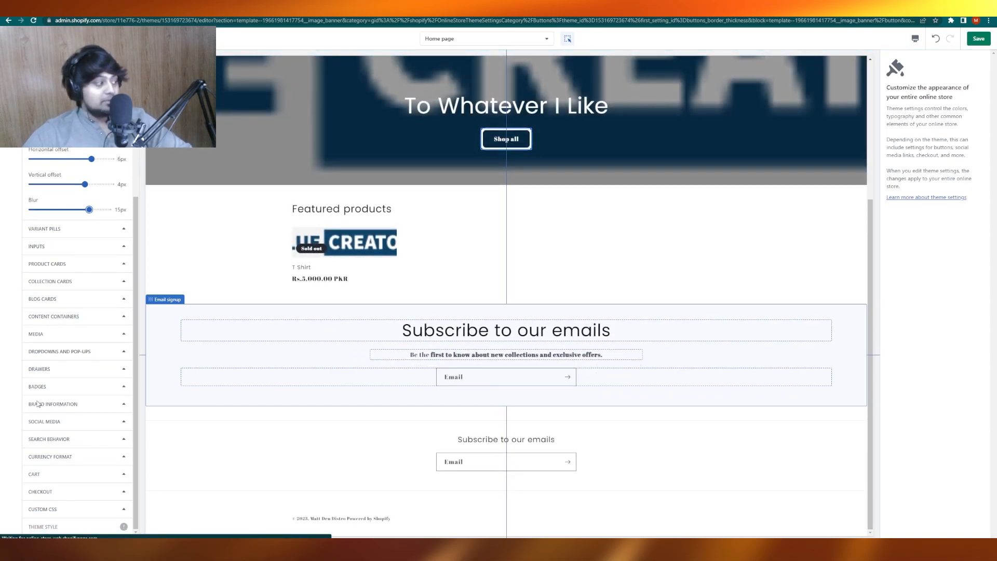
# Step: Look over the dropdown and pop-up settings and set the media border thickness to 6 px
pyautogui.click(69, 353)
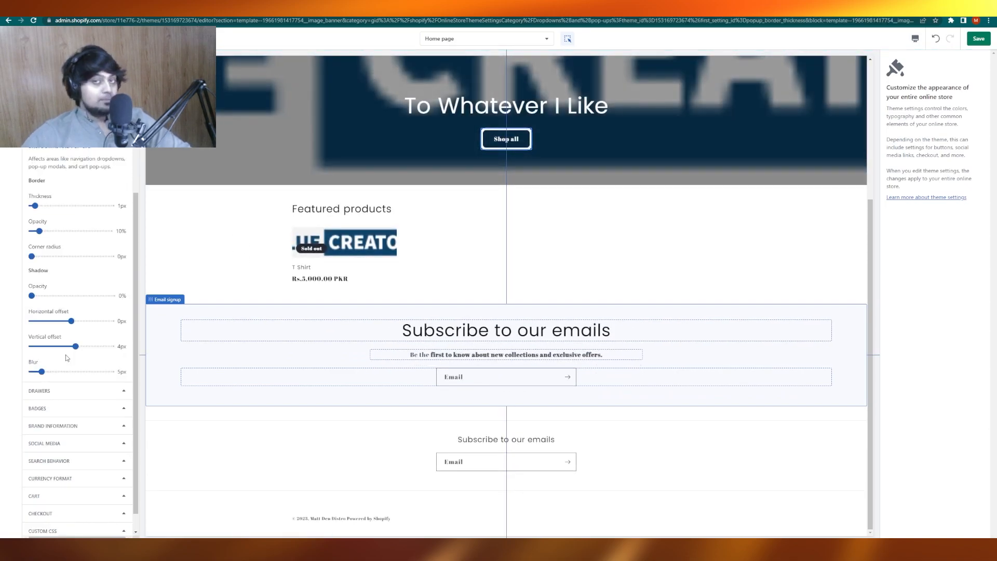
pyautogui.scroll(3, 82, 183)
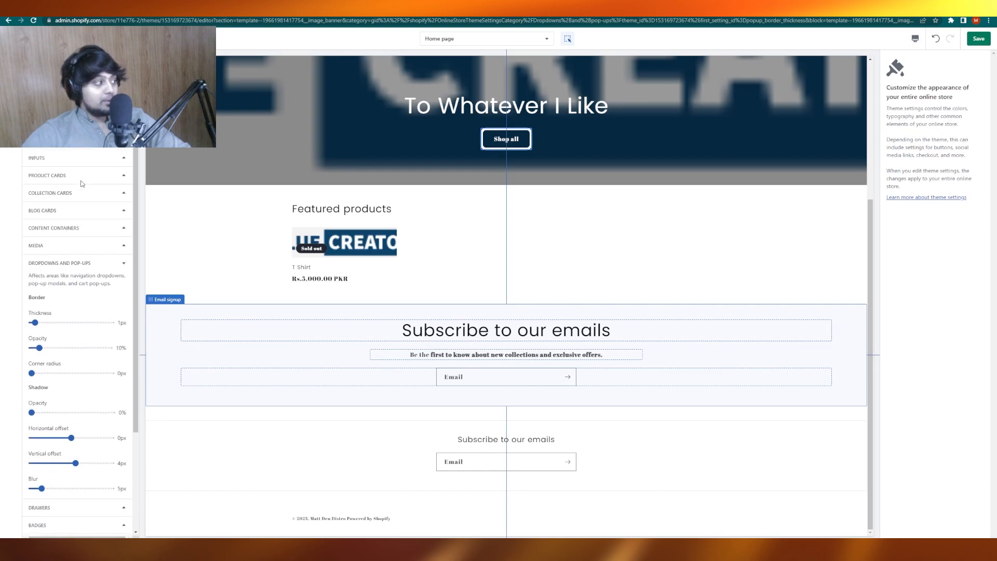
pyautogui.click(77, 245)
pyautogui.moveTo(34, 283); pyautogui.dragTo(51, 283)
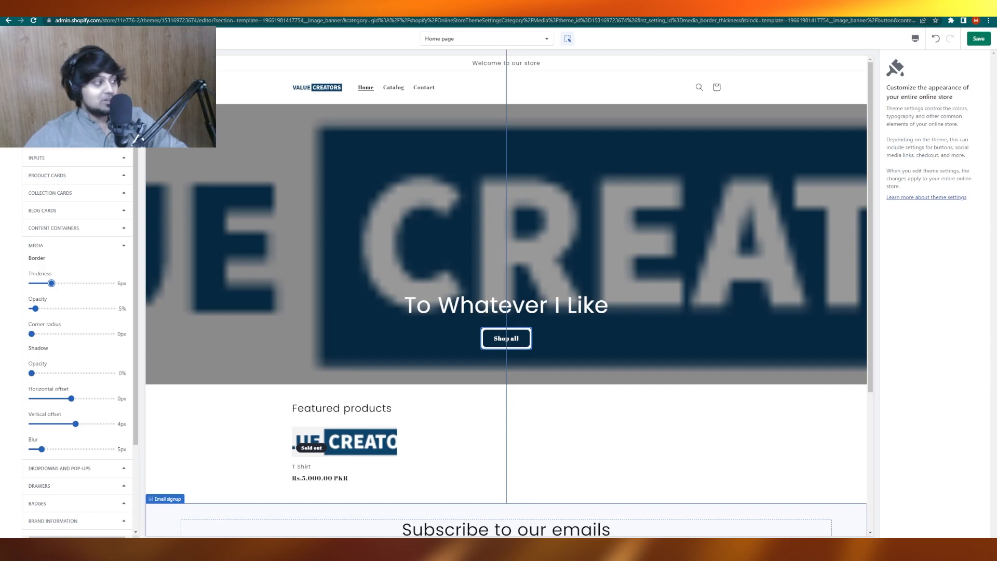
# Step: Set the theme's animation hover effect for cards and buttons to 3D lift
pyautogui.click(36, 245)
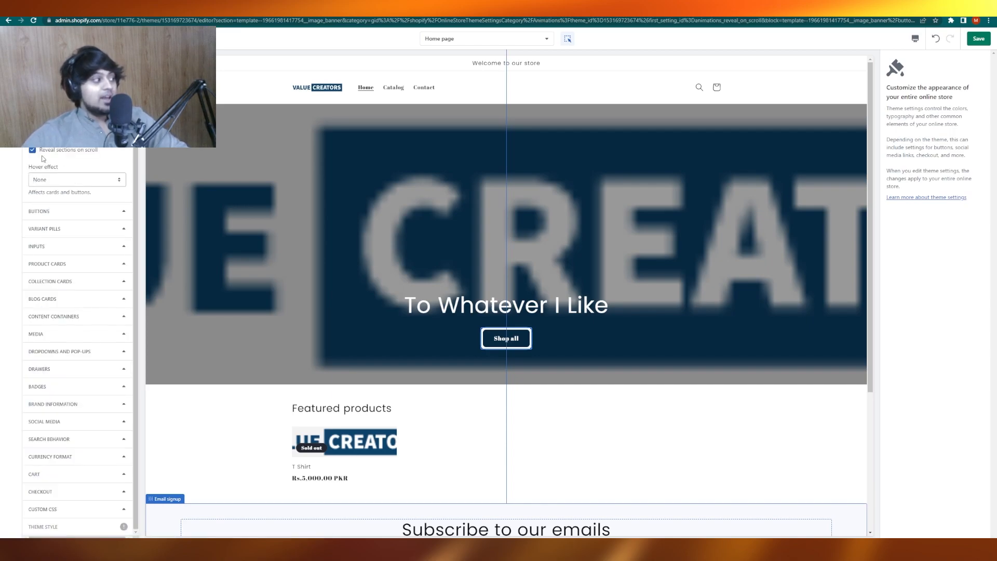
pyautogui.click(58, 179)
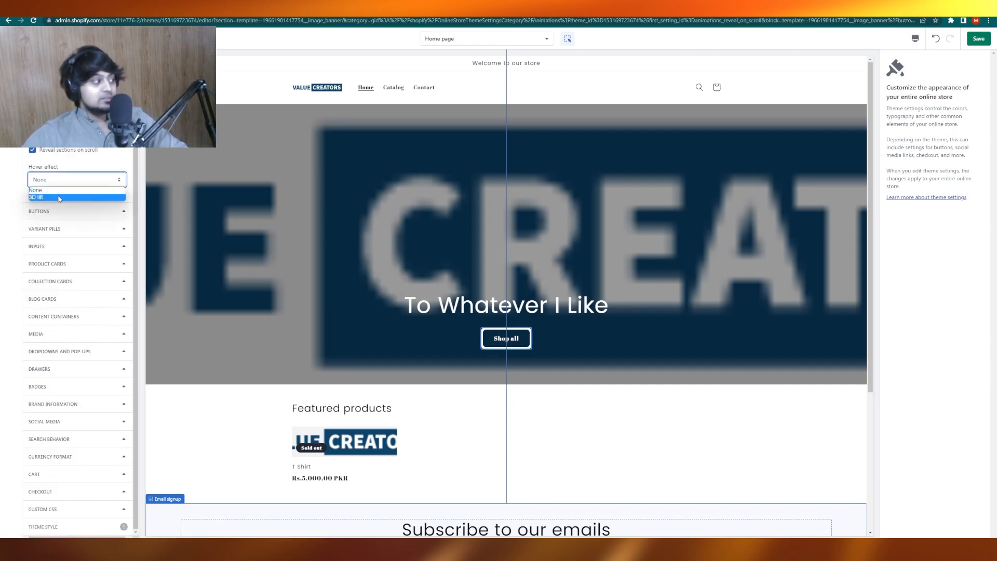
pyautogui.click(59, 198)
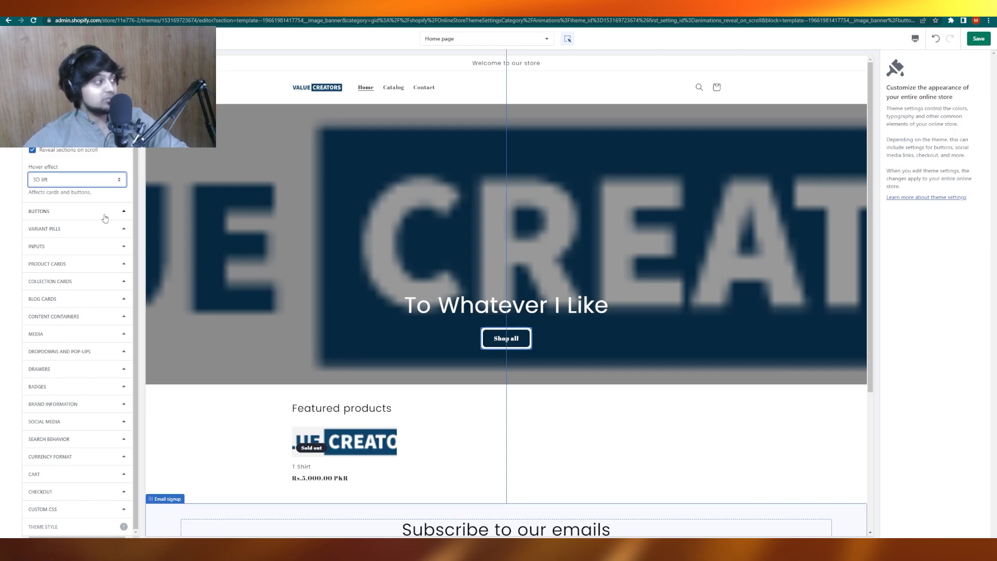
# Step: Examine the app embeds, the header section, and the Catalog page with its product grid settings
pyautogui.click(11, 96)
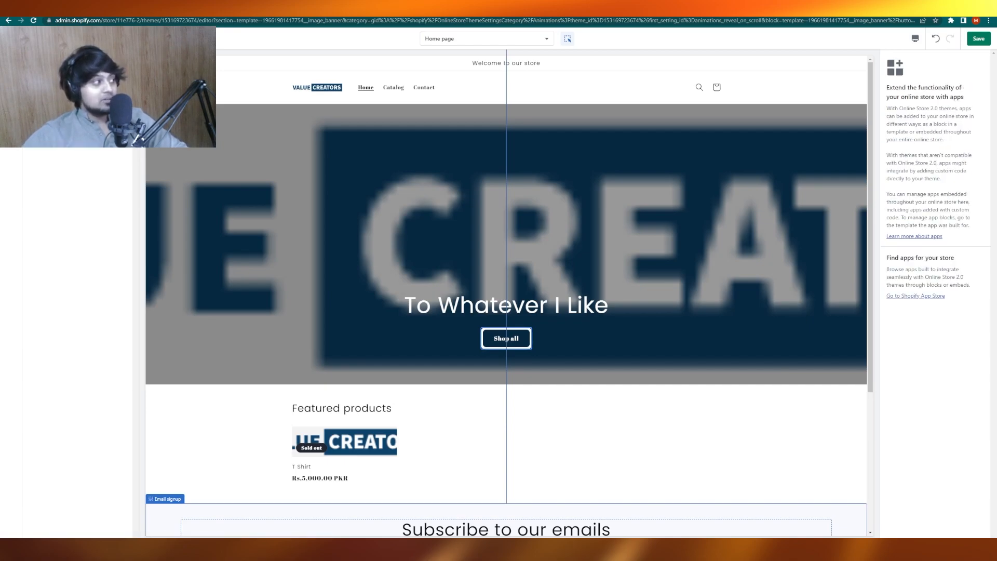
pyautogui.click(11, 61)
pyautogui.click(372, 92)
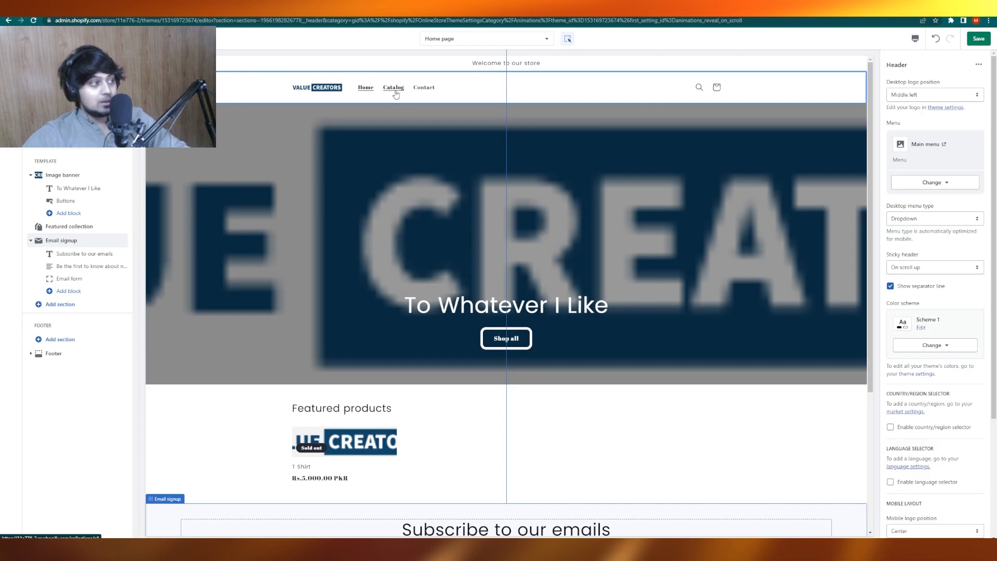
pyautogui.click(394, 88)
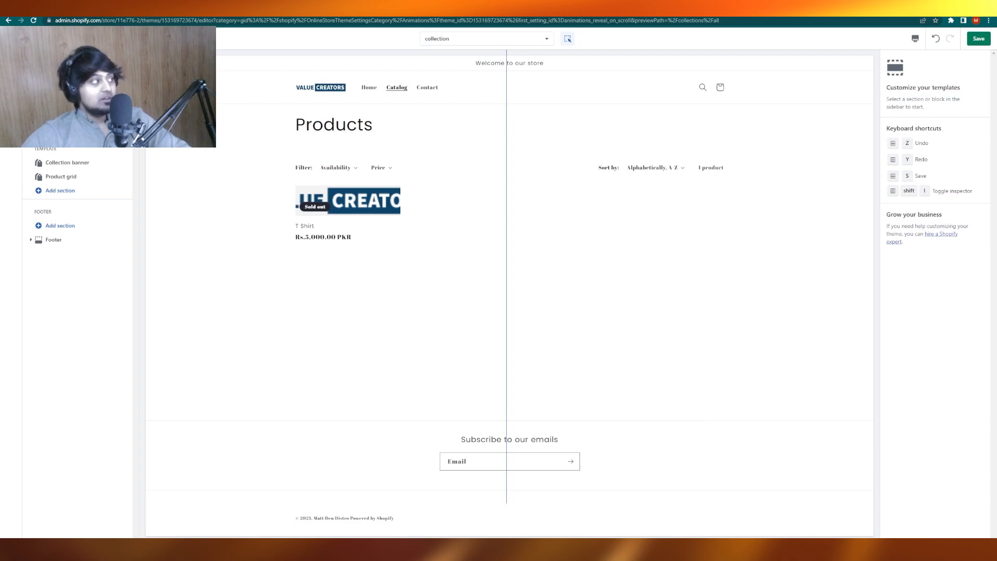
pyautogui.click(11, 77)
pyautogui.scroll(-1, 58, 151)
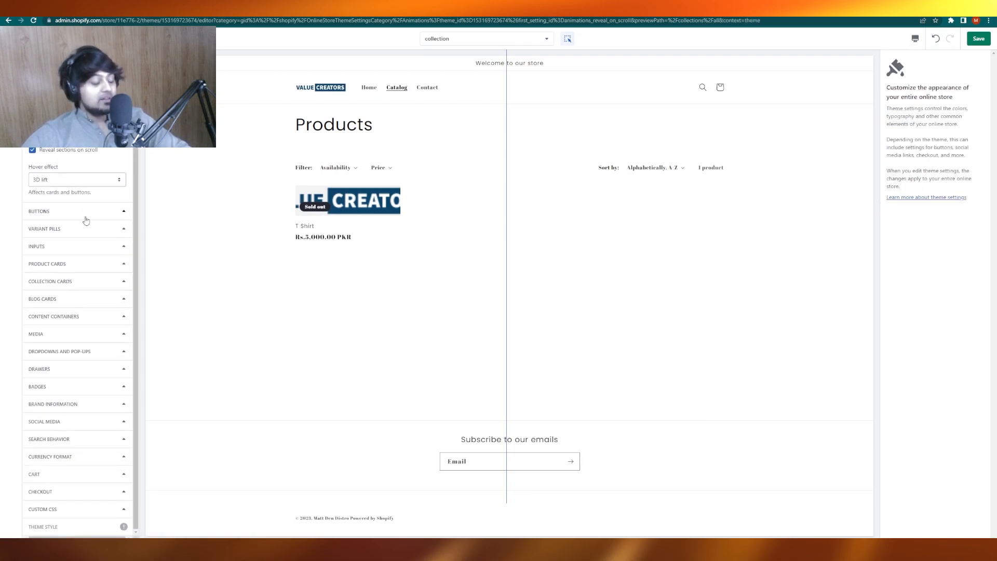
pyautogui.click(11, 58)
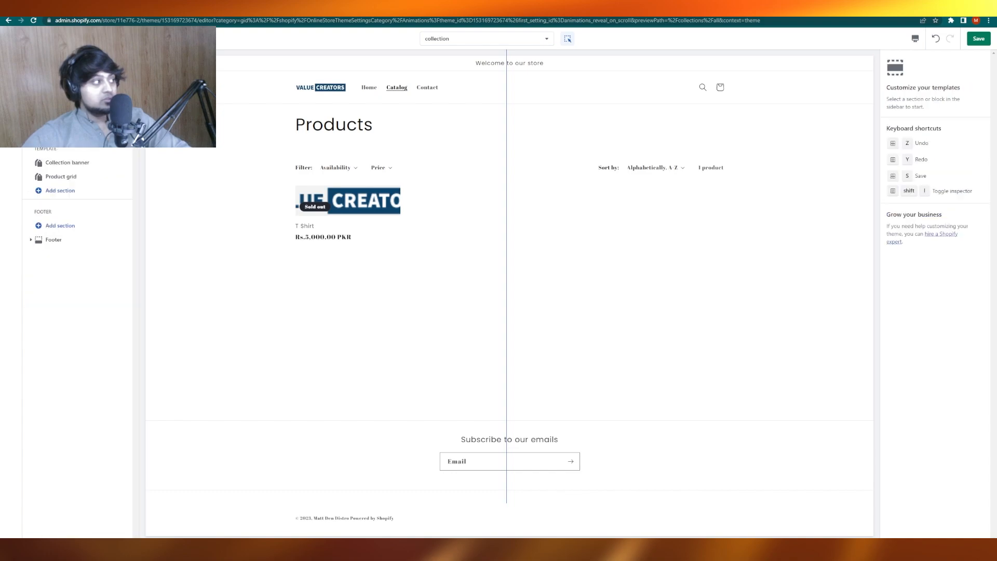
pyautogui.click(61, 177)
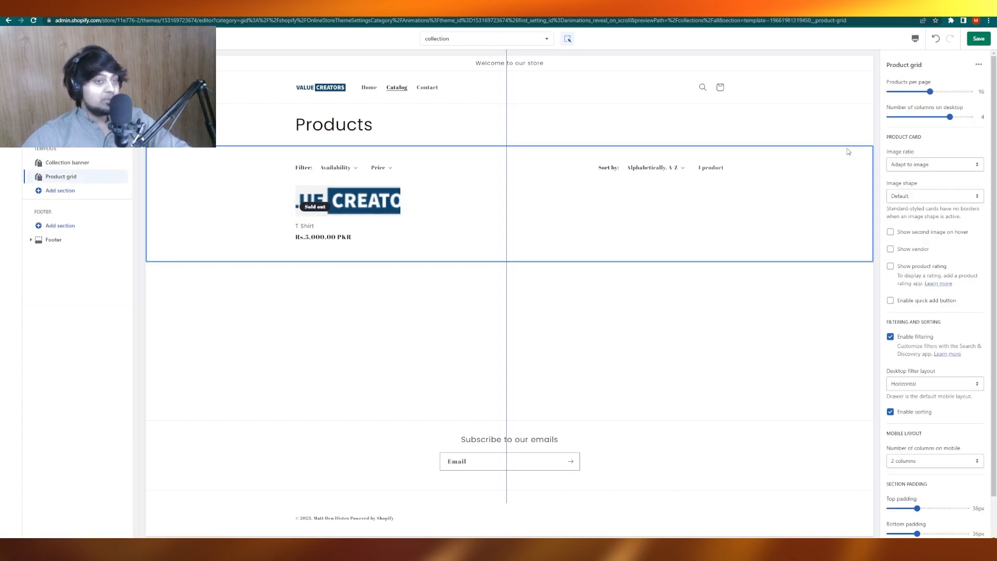
pyautogui.scroll(-1, 918, 186)
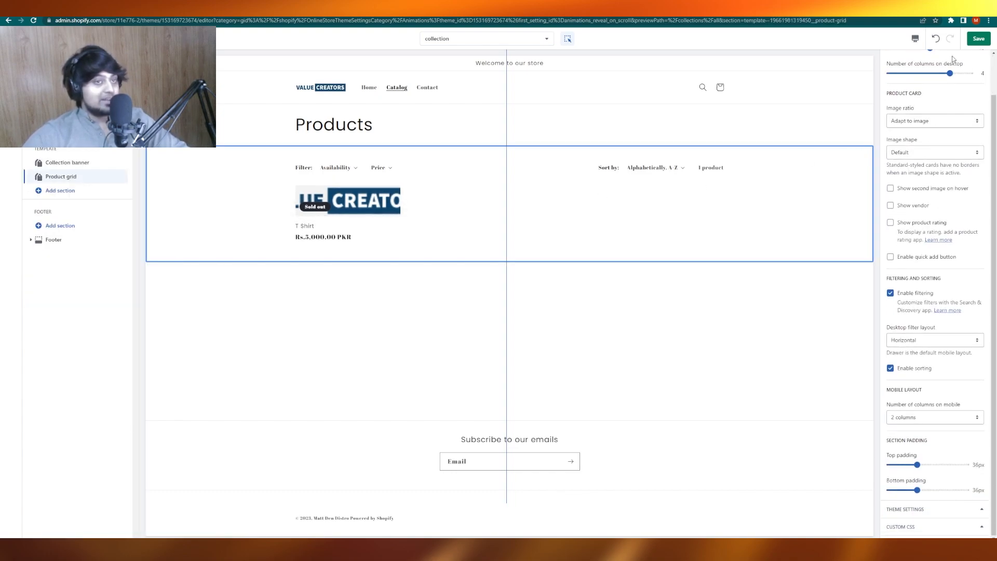
# Step: Save the theme changes, return to the store's themes page and open the suggestions for apps to add
pyautogui.click(978, 42)
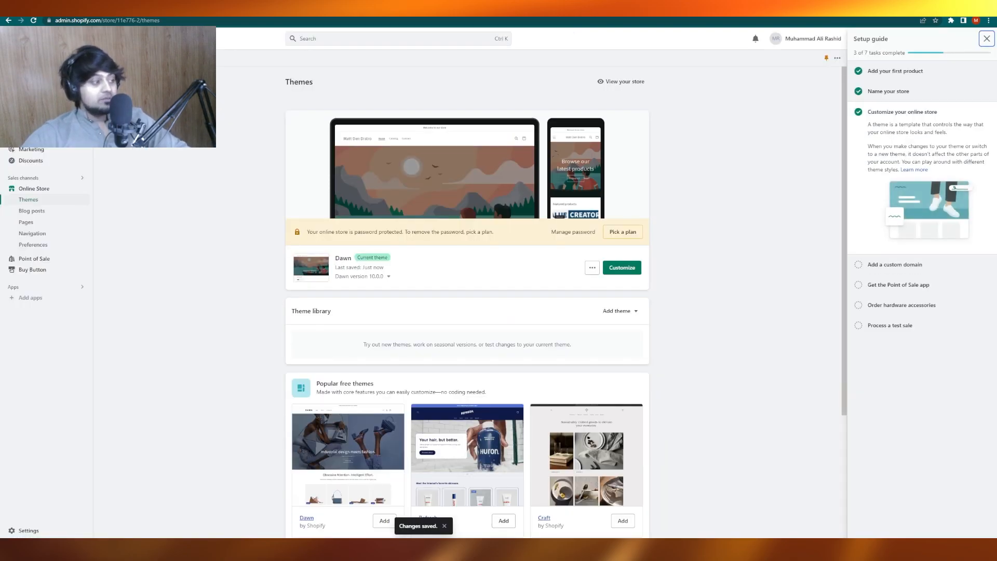
pyautogui.click(31, 299)
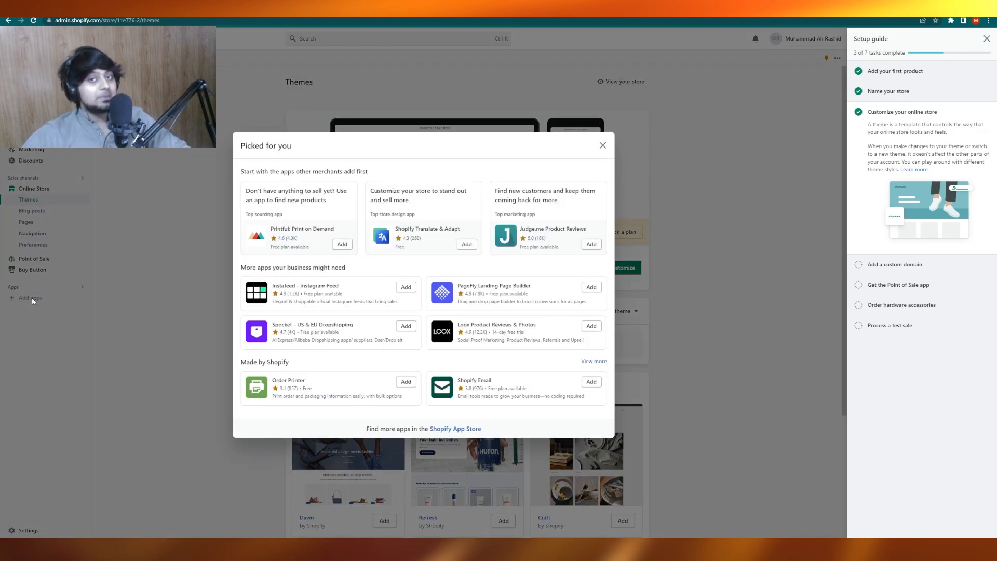
# Step: Add the Google & YouTube sales channel from the Shopify App Store, return to the store's themes page and close the app suggestions
pyautogui.click(451, 430)
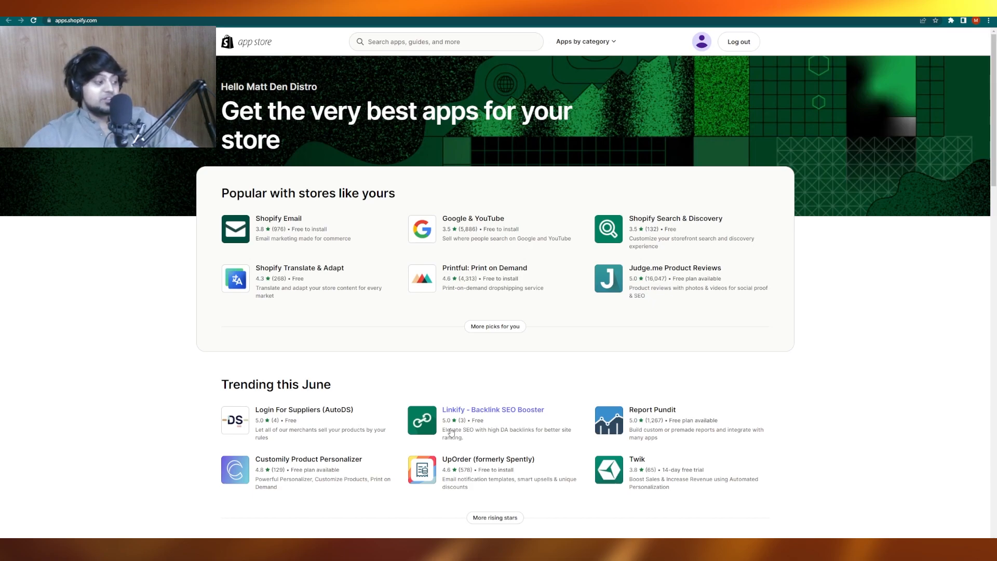
pyautogui.click(465, 222)
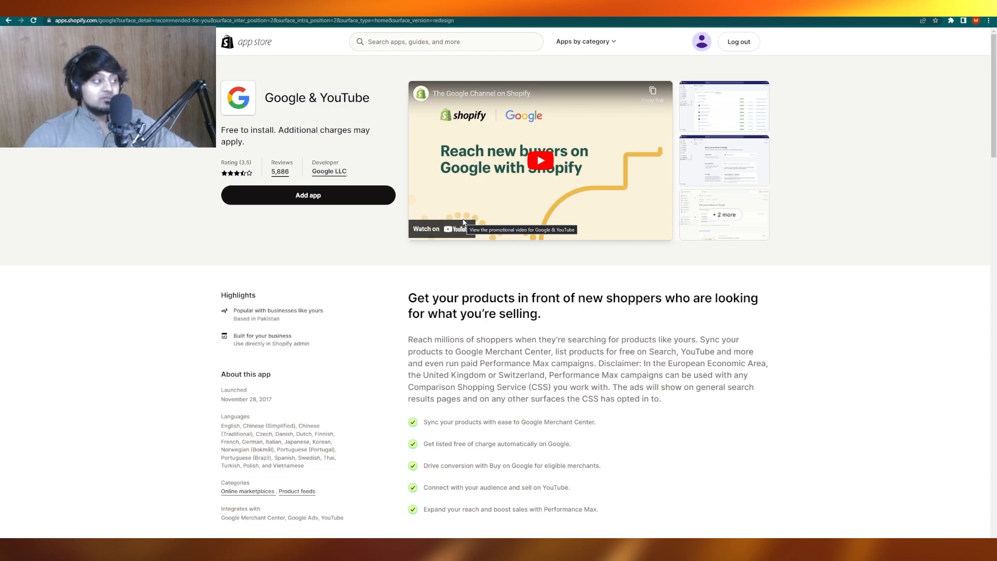
pyautogui.click(294, 195)
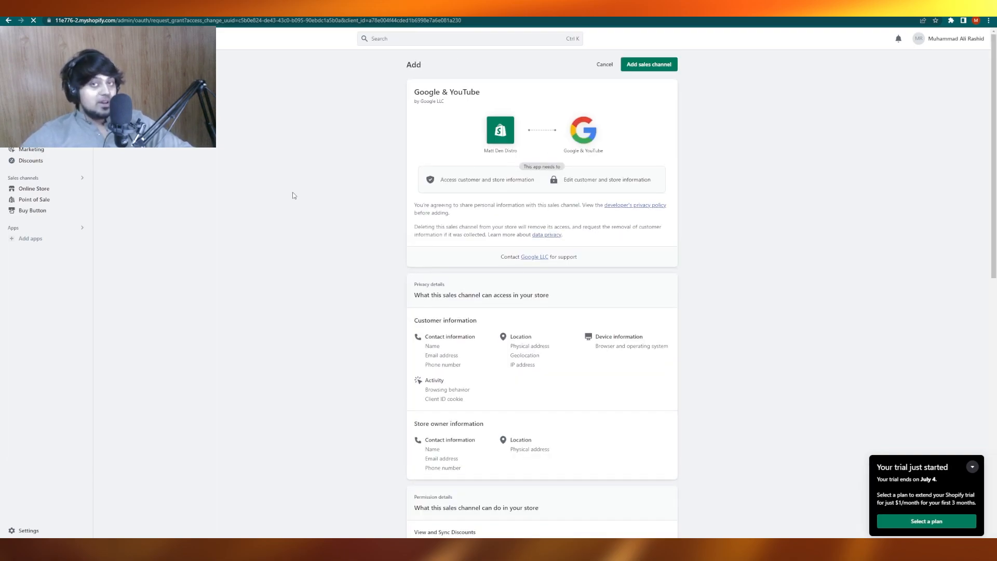
pyautogui.click(648, 66)
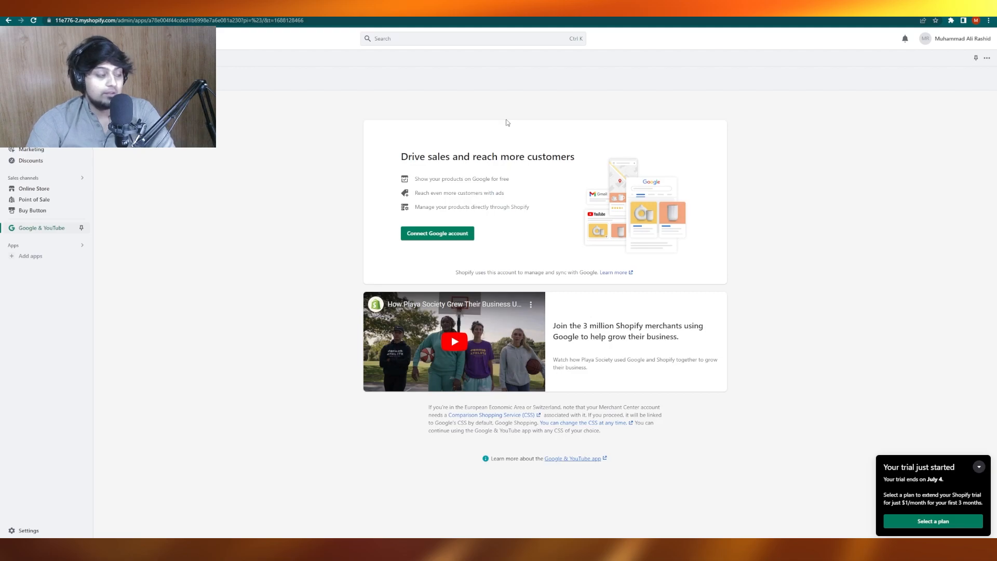
pyautogui.click(31, 38)
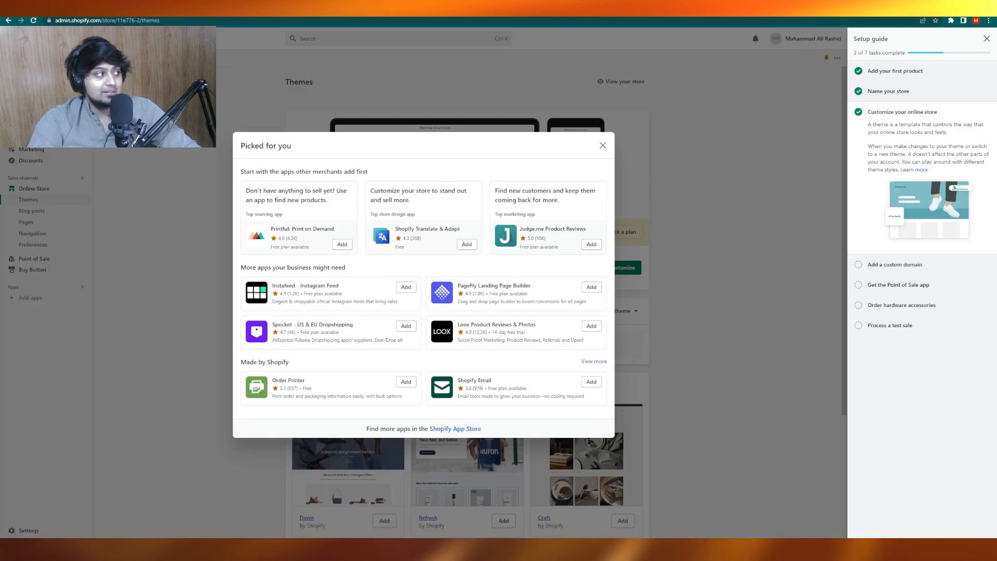
pyautogui.click(603, 146)
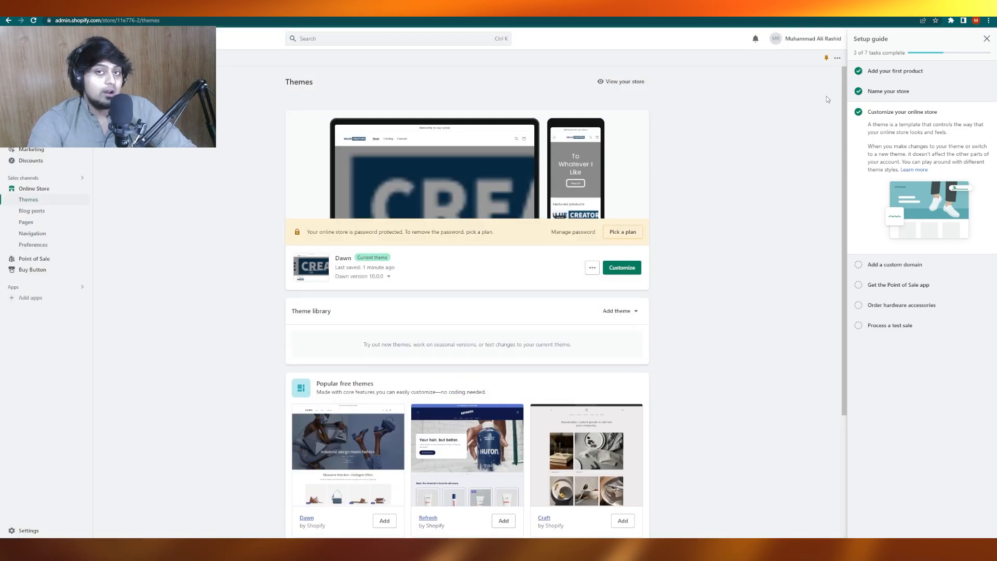